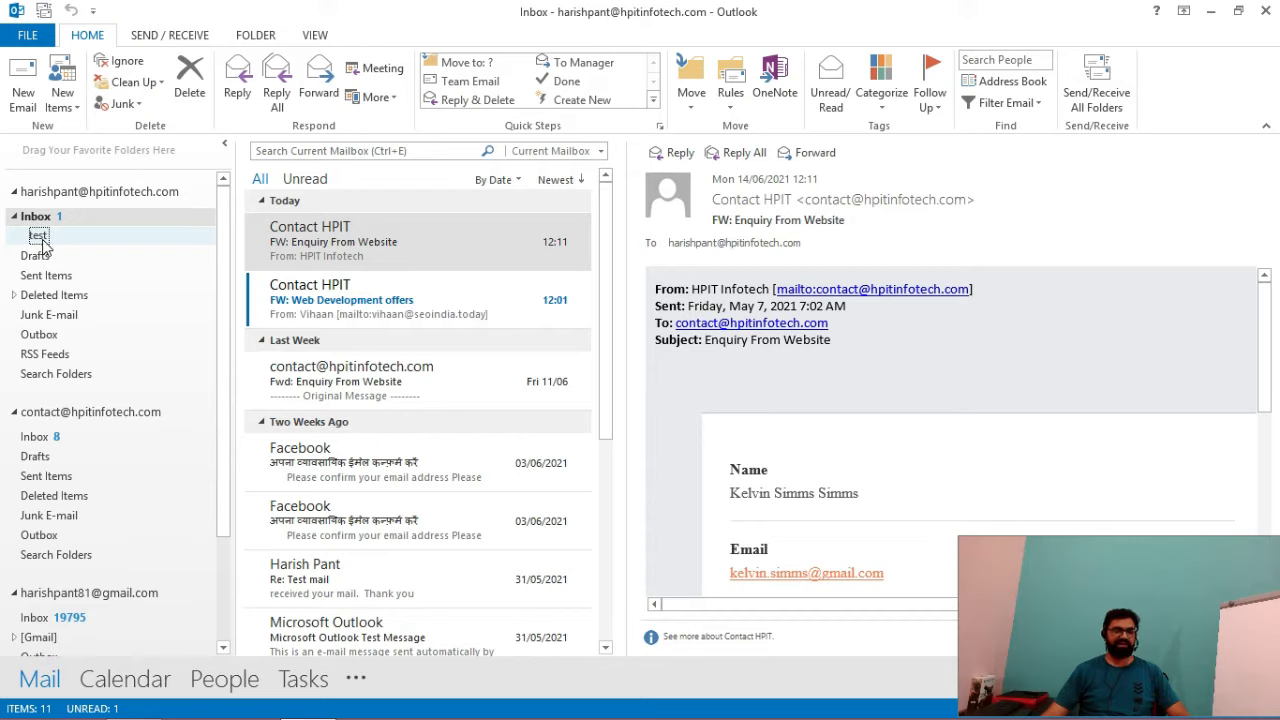
# - Create a mail folder named Imp inside the first account's Inbox
pyautogui.click(42, 240)
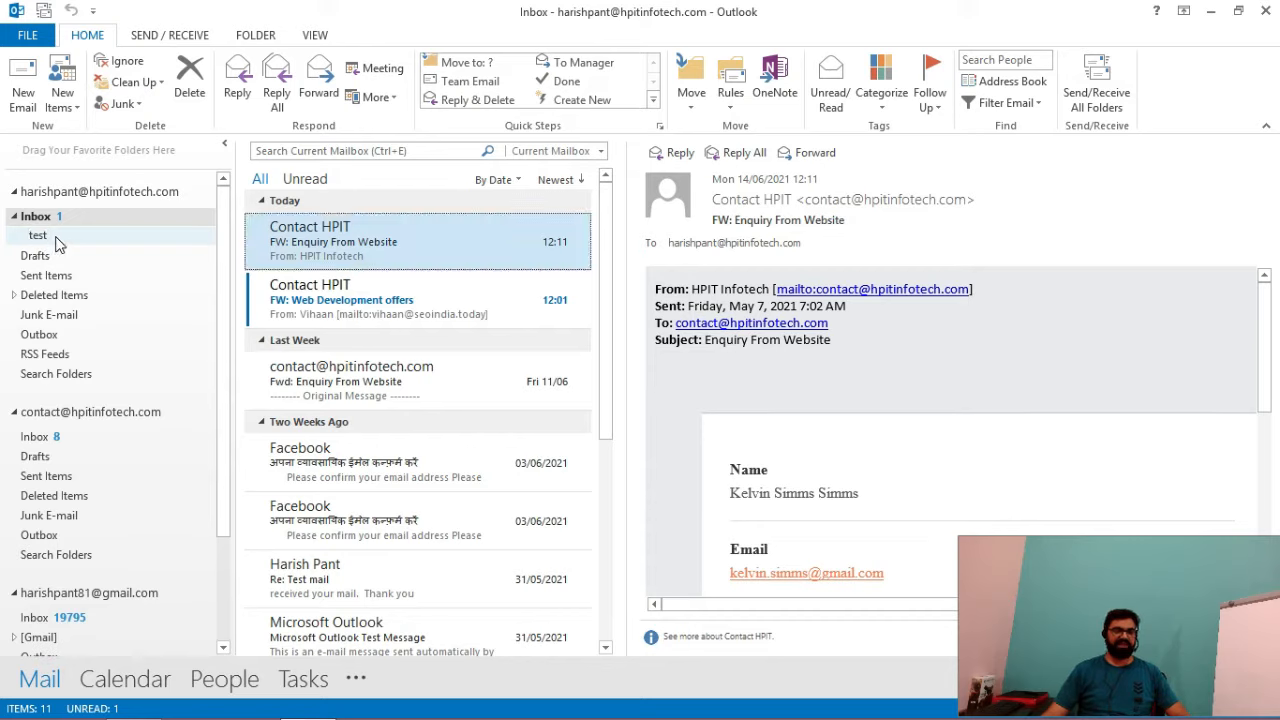
pyautogui.click(256, 36)
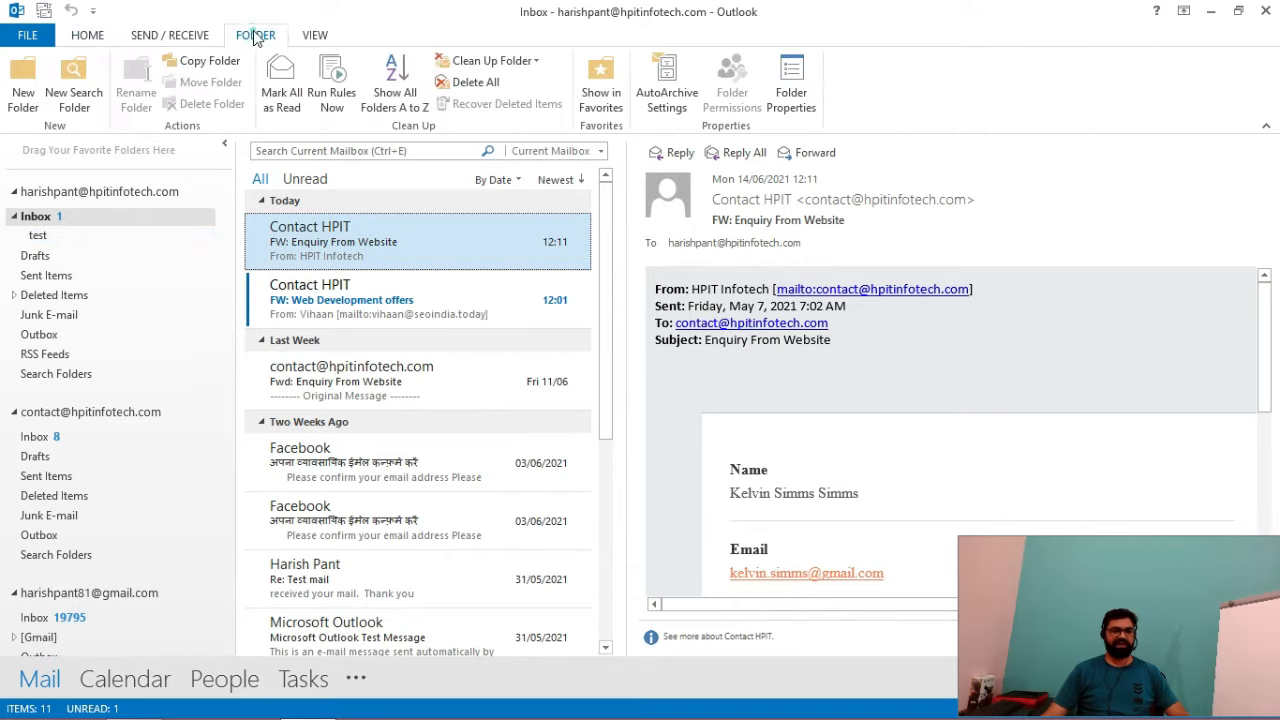
pyautogui.click(22, 95)
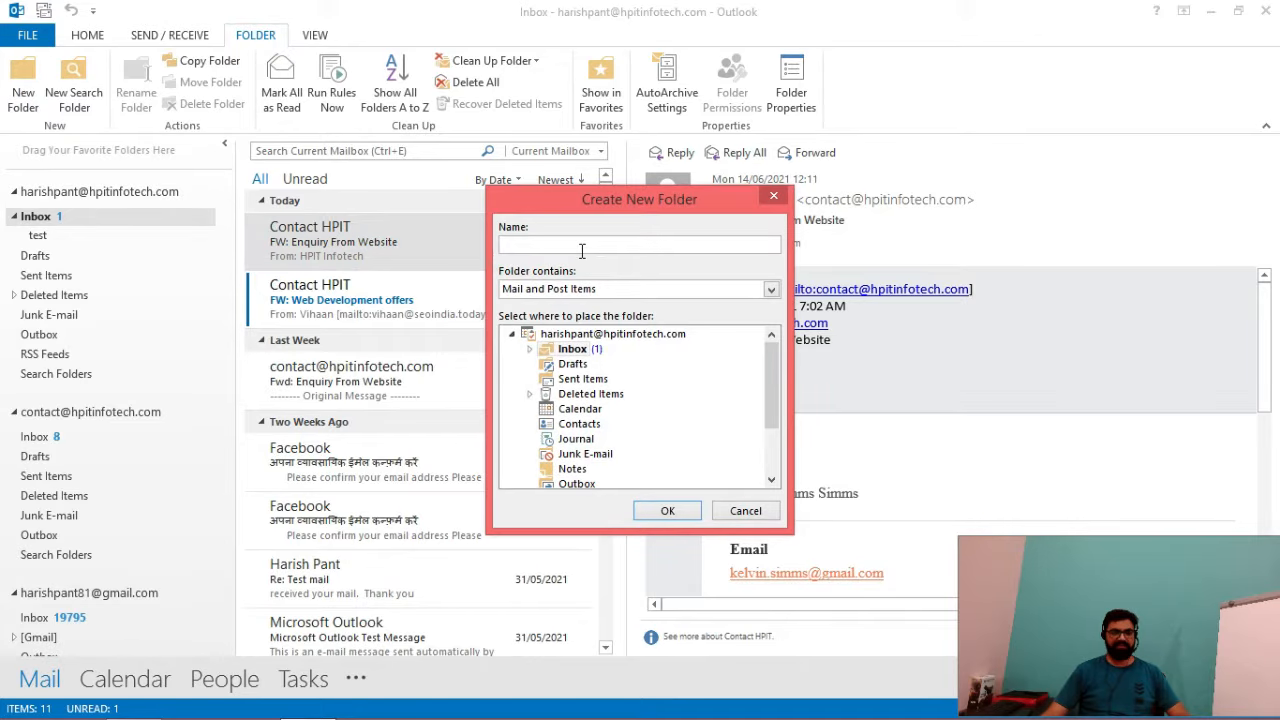
pyautogui.write('Imp')
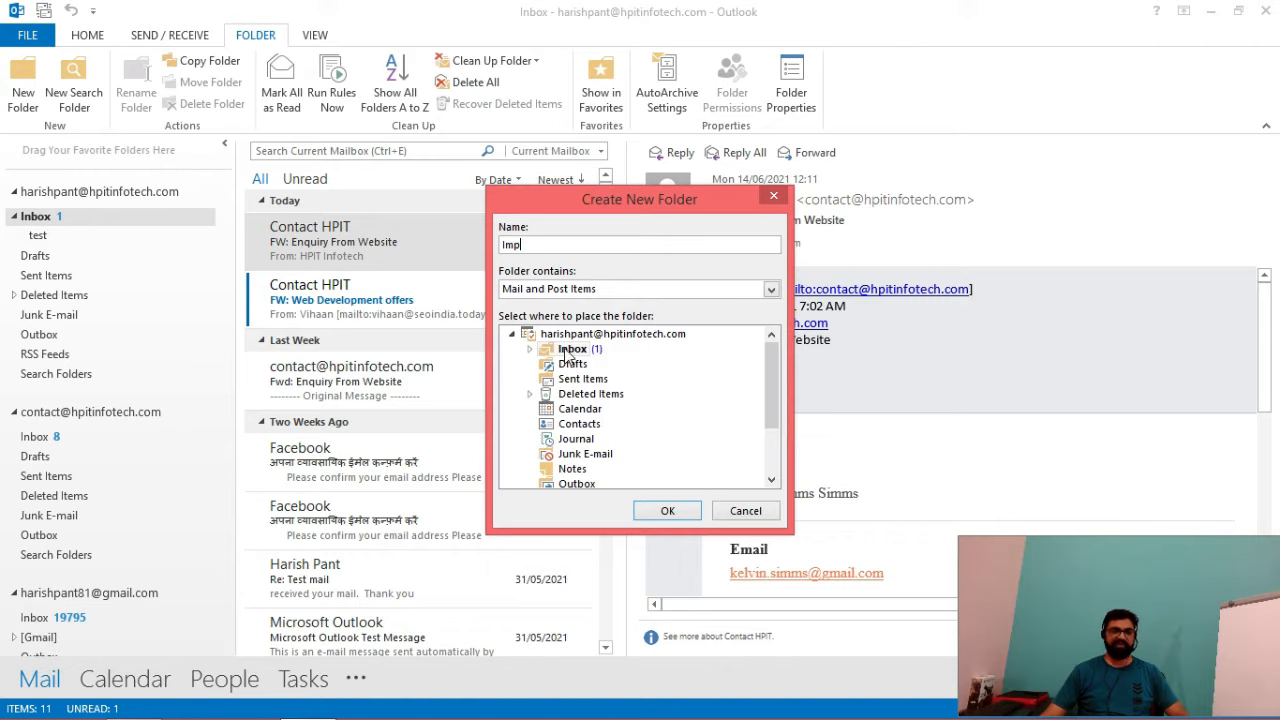
pyautogui.click(531, 350)
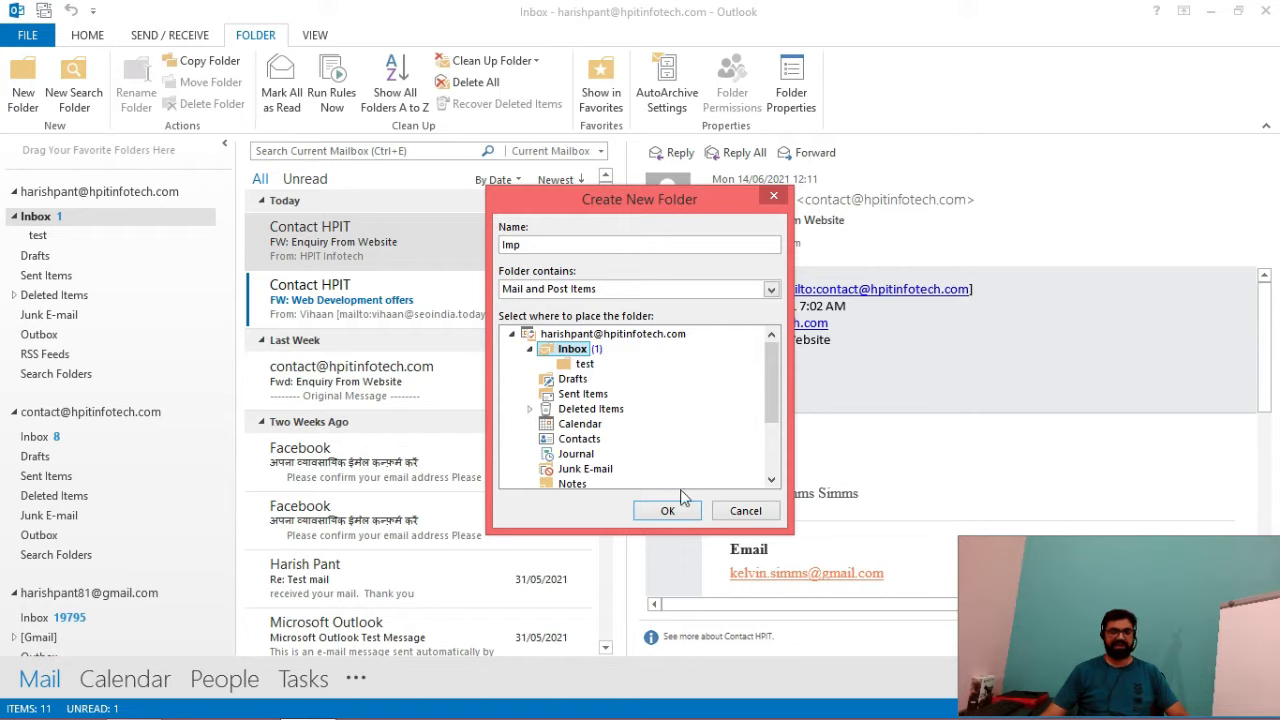
pyautogui.click(667, 511)
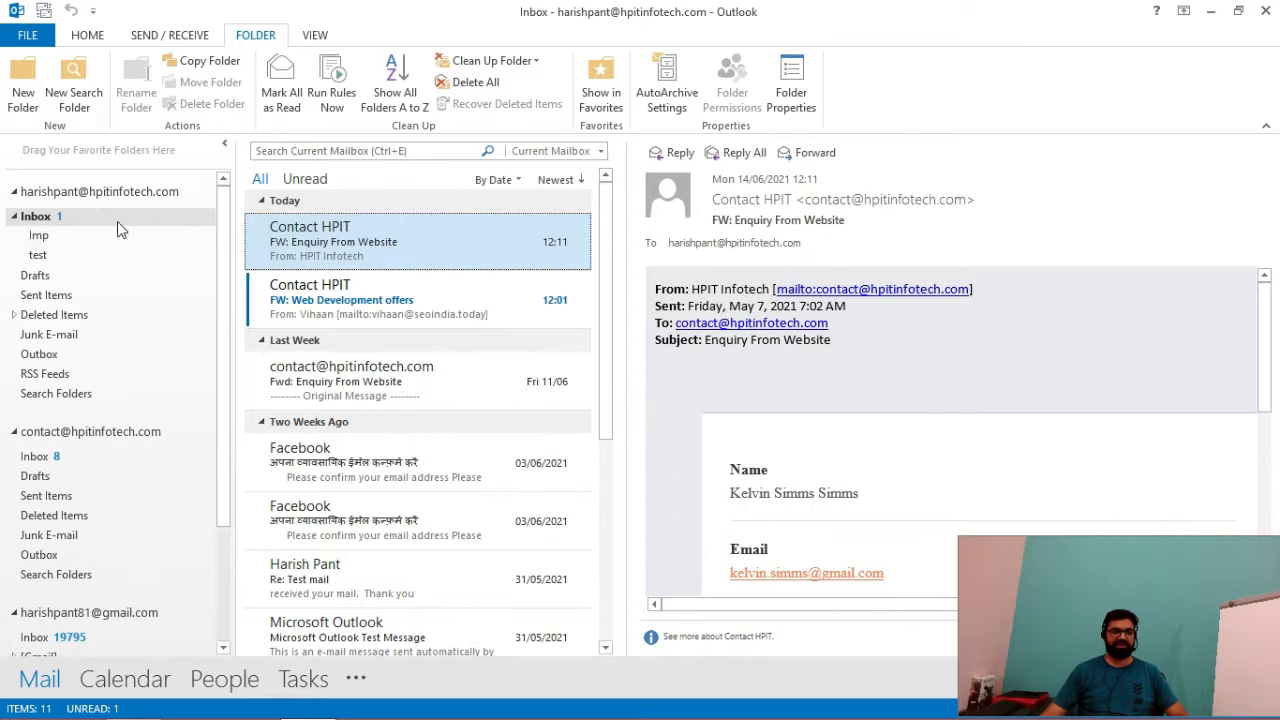
# - Delete the Imp and test subfolders from the first account's Inbox
pyautogui.click(56, 240)
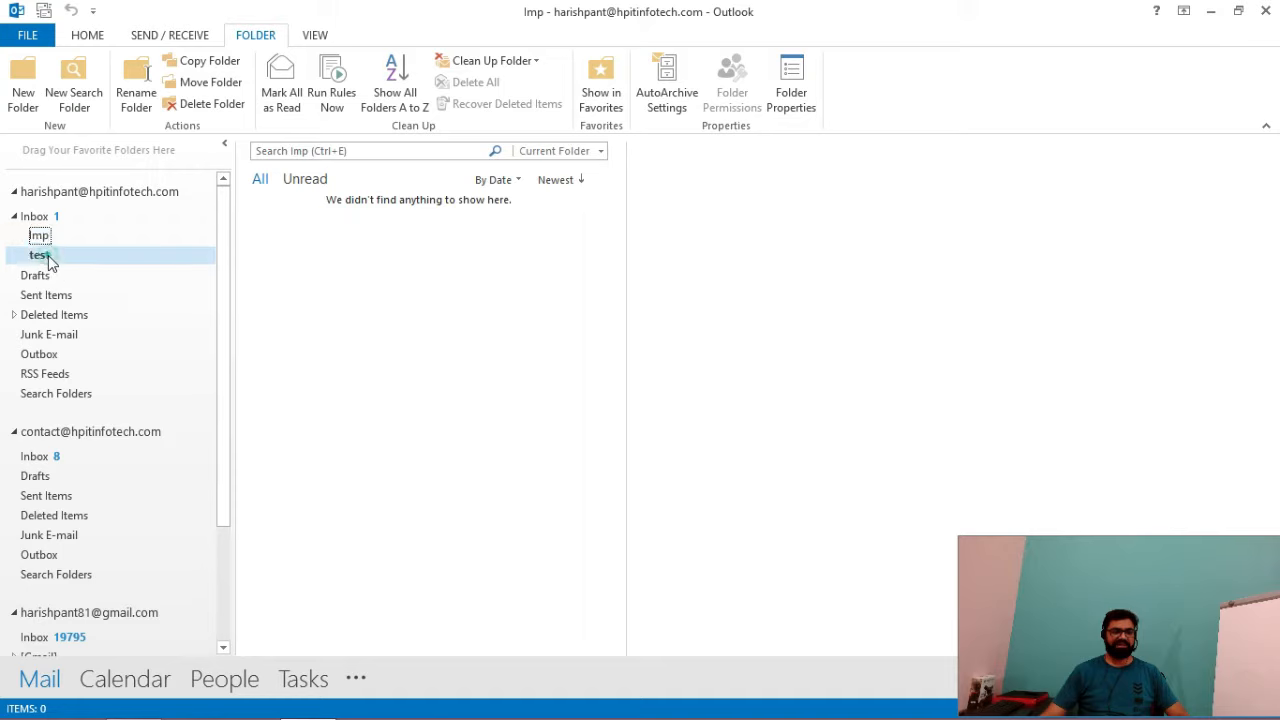
pyautogui.click(48, 256)
pyautogui.click(42, 236)
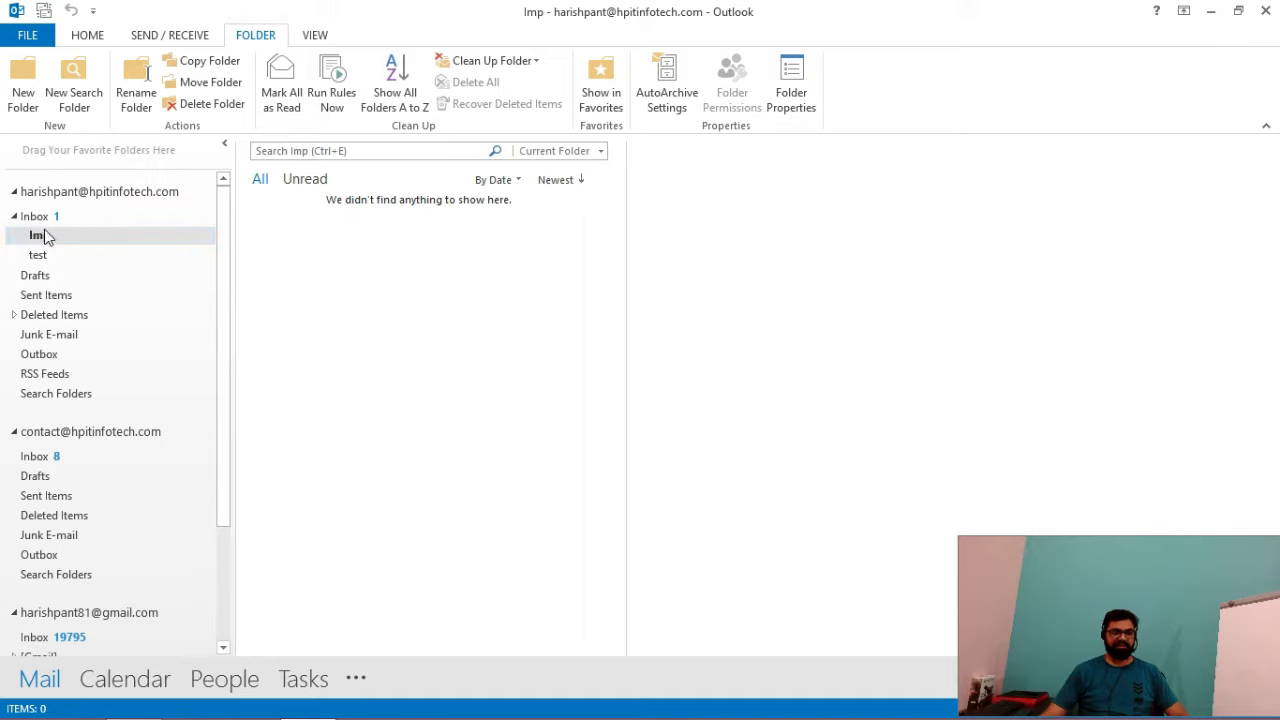
pyautogui.rightClick(42, 241)
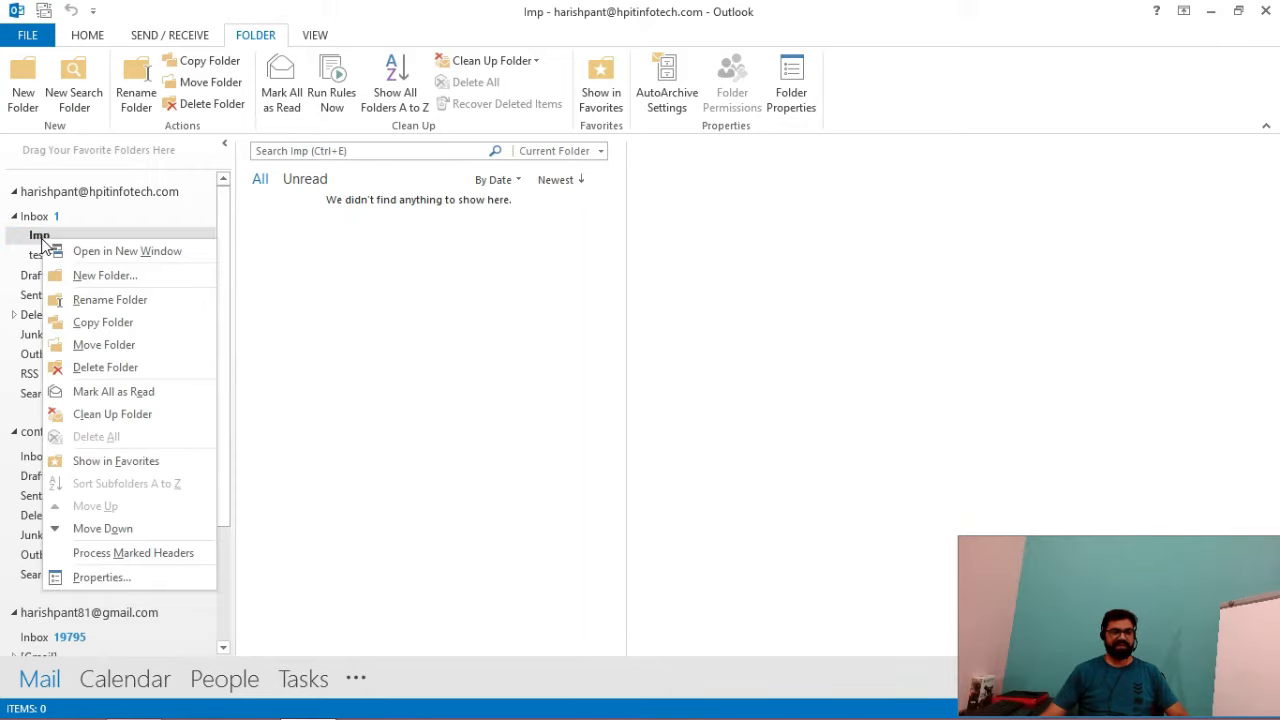
pyautogui.click(122, 367)
pyautogui.click(605, 422)
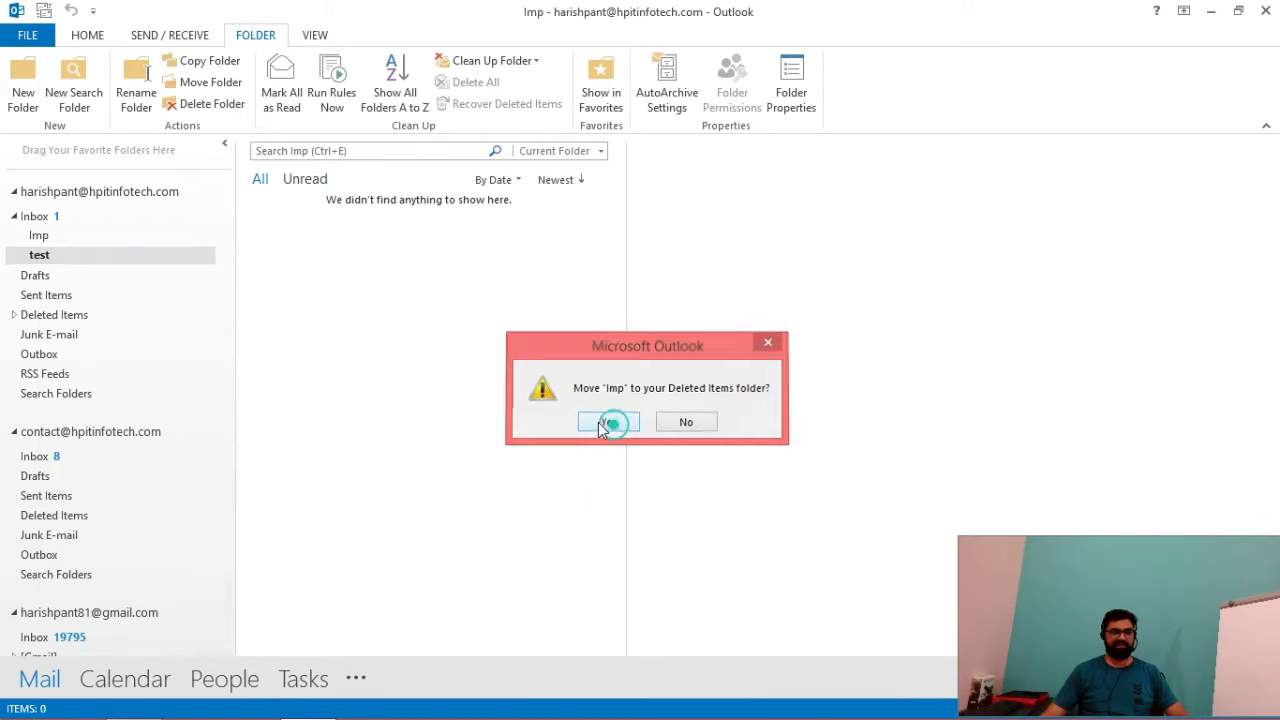
pyautogui.rightClick(38, 236)
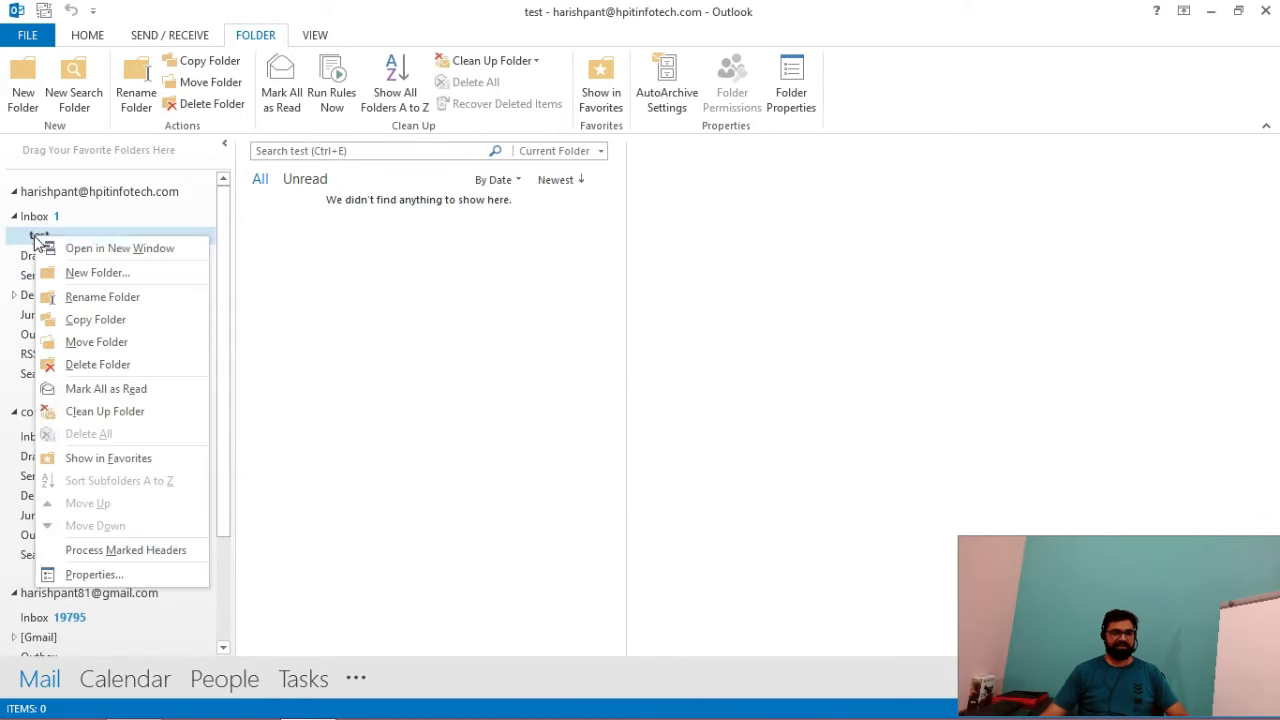
pyautogui.click(108, 366)
pyautogui.click(622, 426)
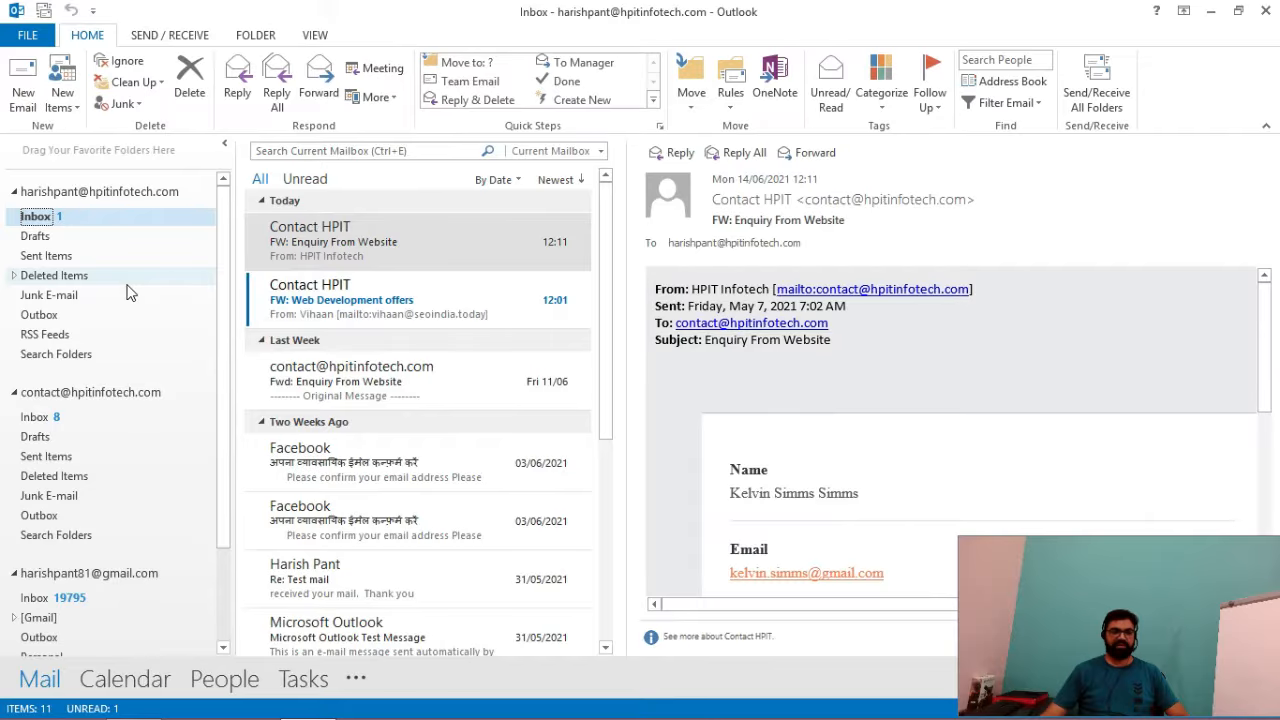
# - Create a subfolder named Facebook inside the first account's Inbox and open it
pyautogui.click(323, 458)
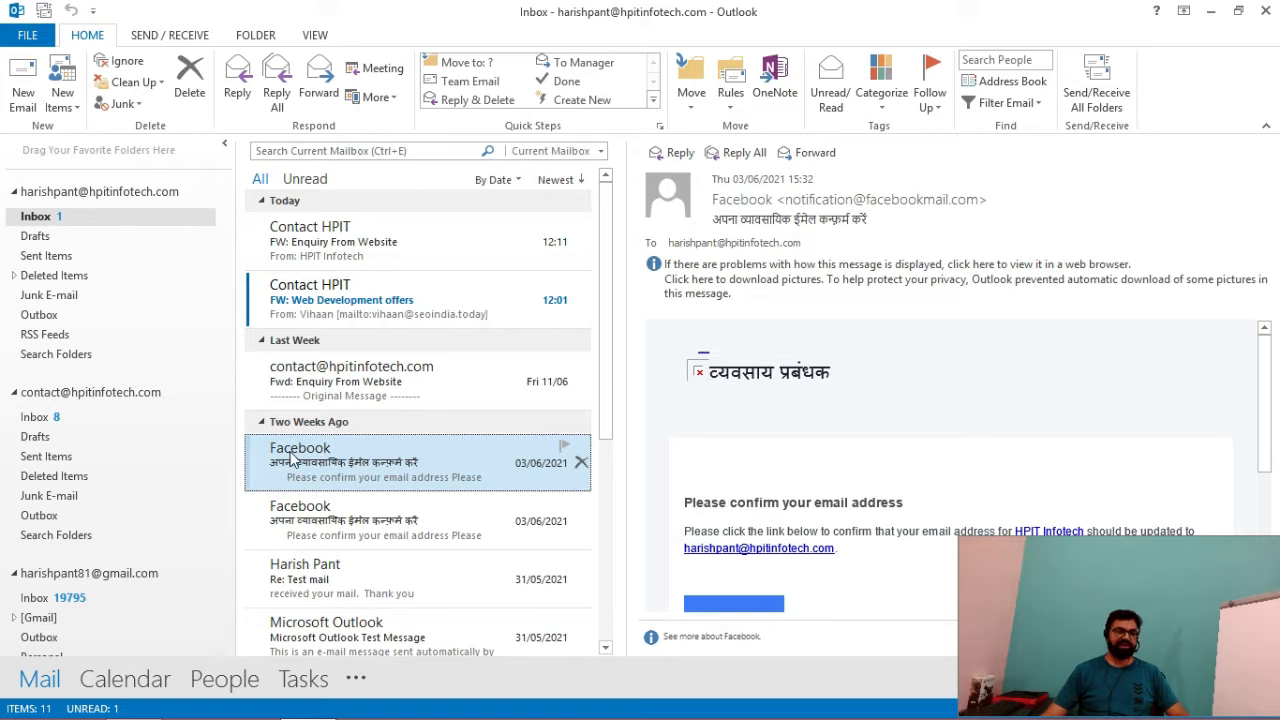
pyautogui.rightClick(47, 224)
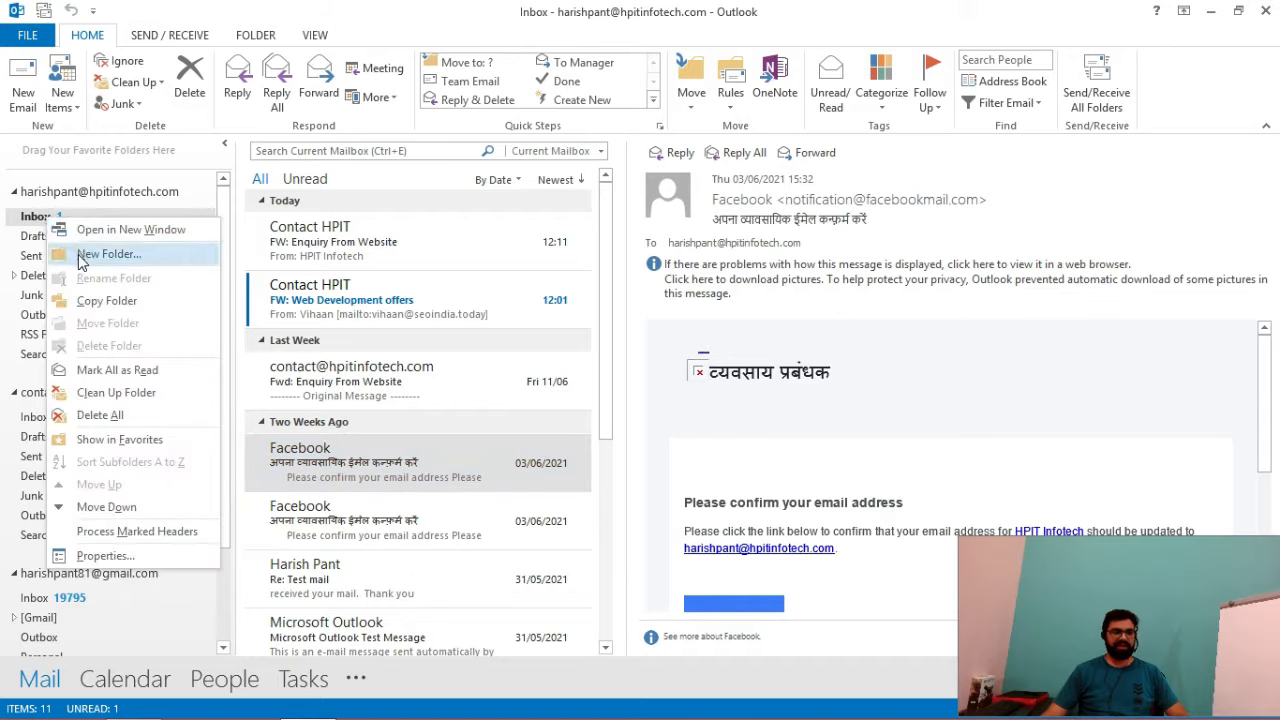
pyautogui.click(82, 256)
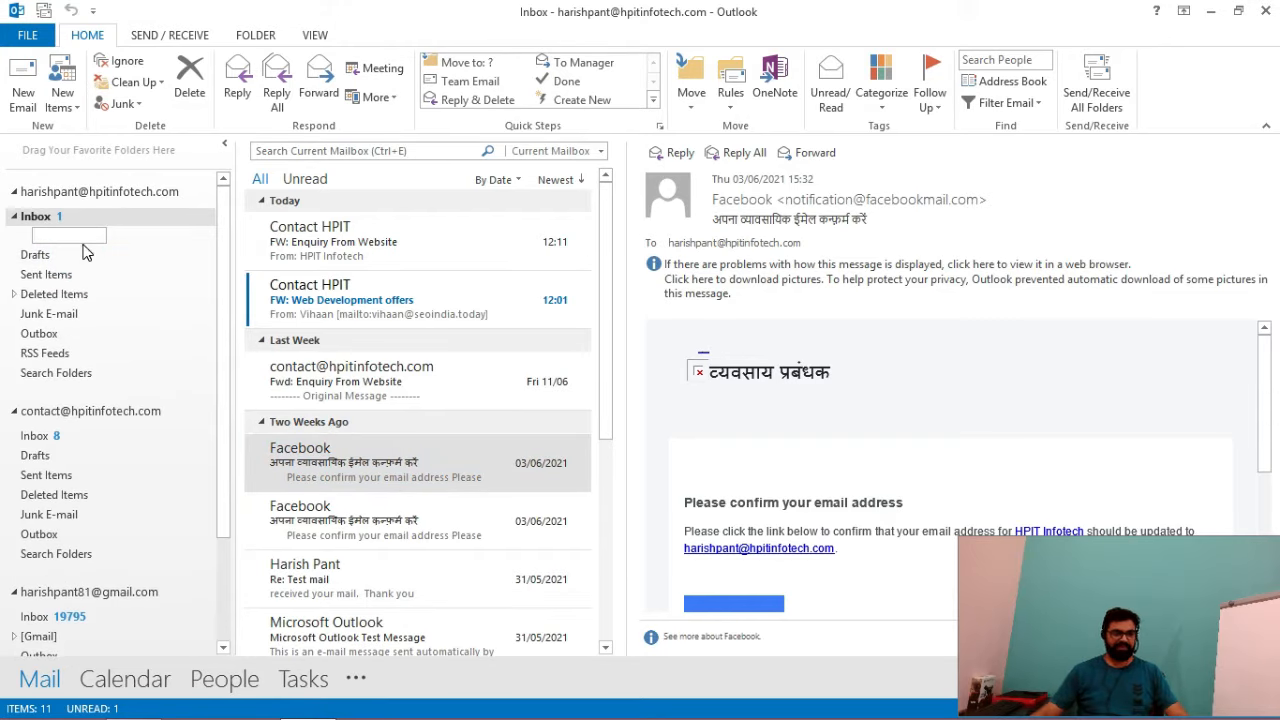
pyautogui.write('Facebook')
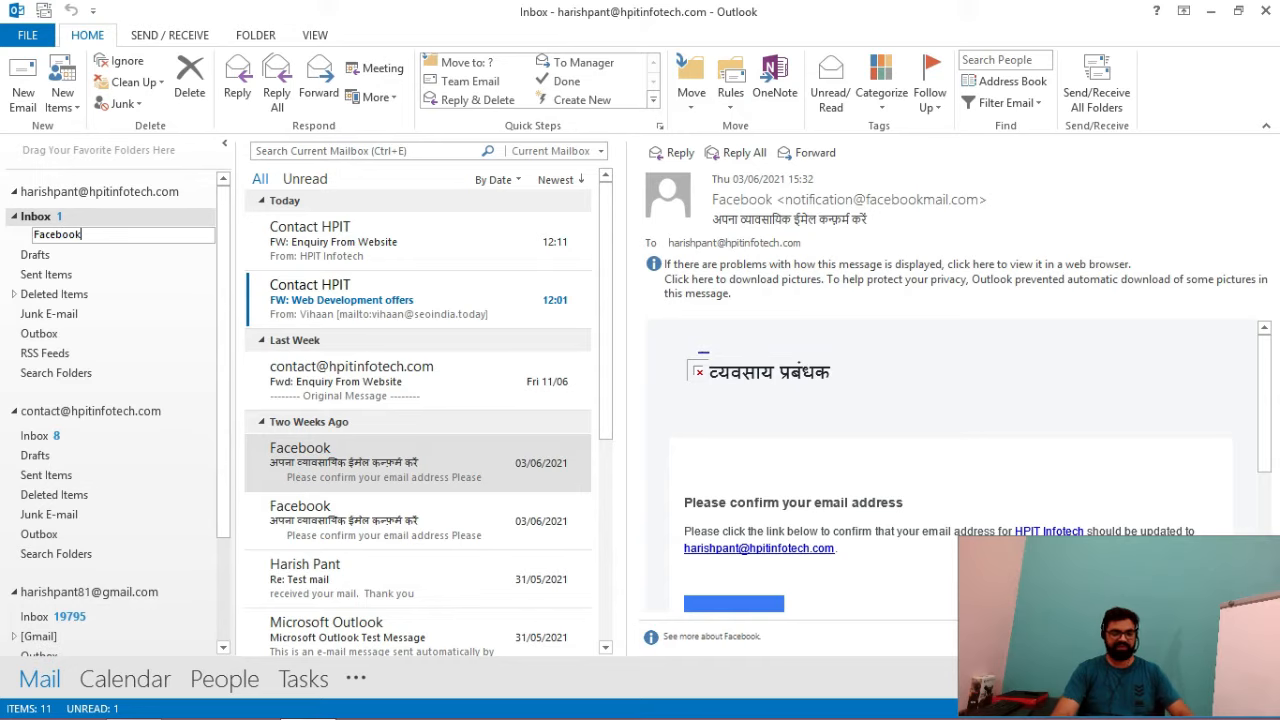
pyautogui.press('Return')
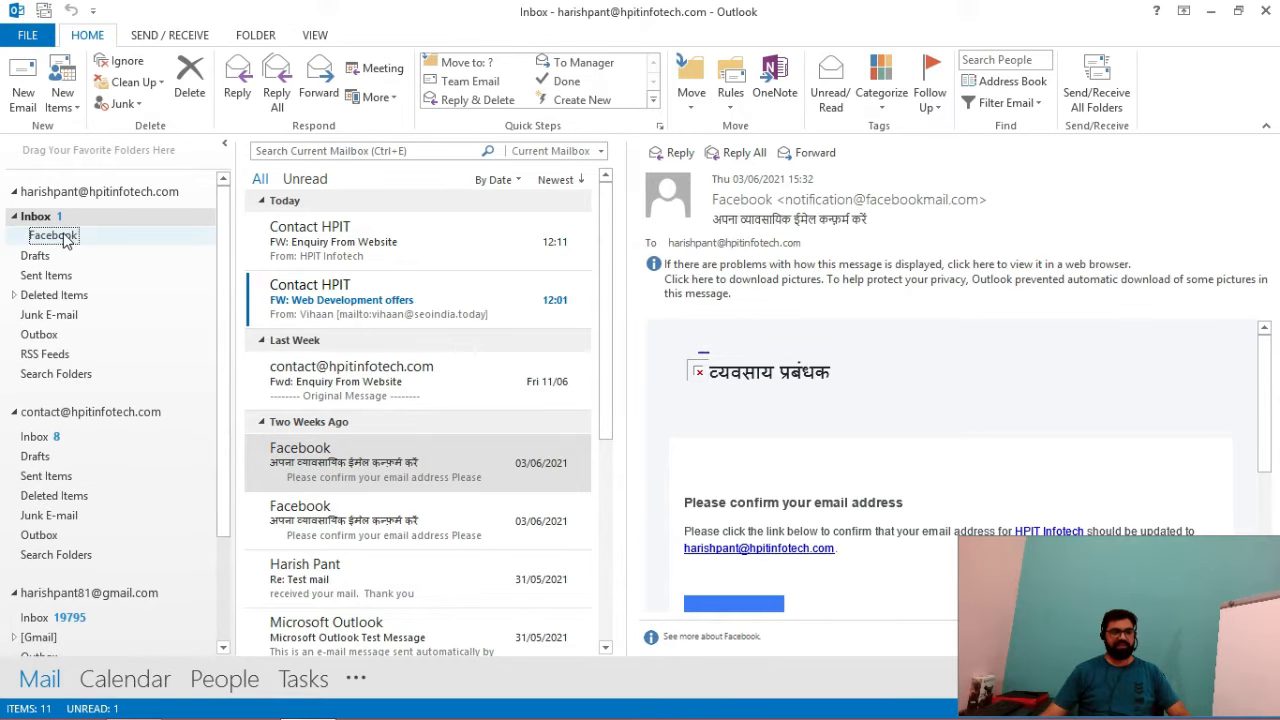
pyautogui.click(58, 240)
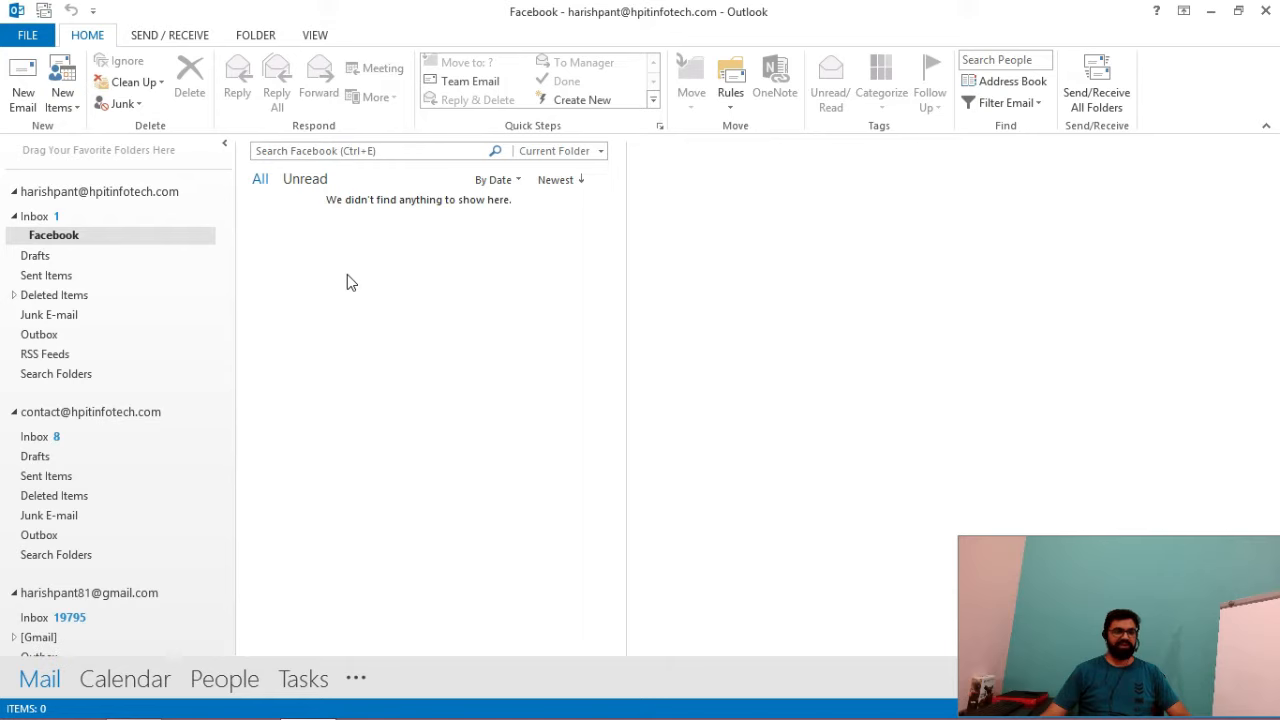
# - Compare the rule options offered for the first Facebook message and for last week's forwarded website enquiry in the Inbox
pyautogui.click(28, 214)
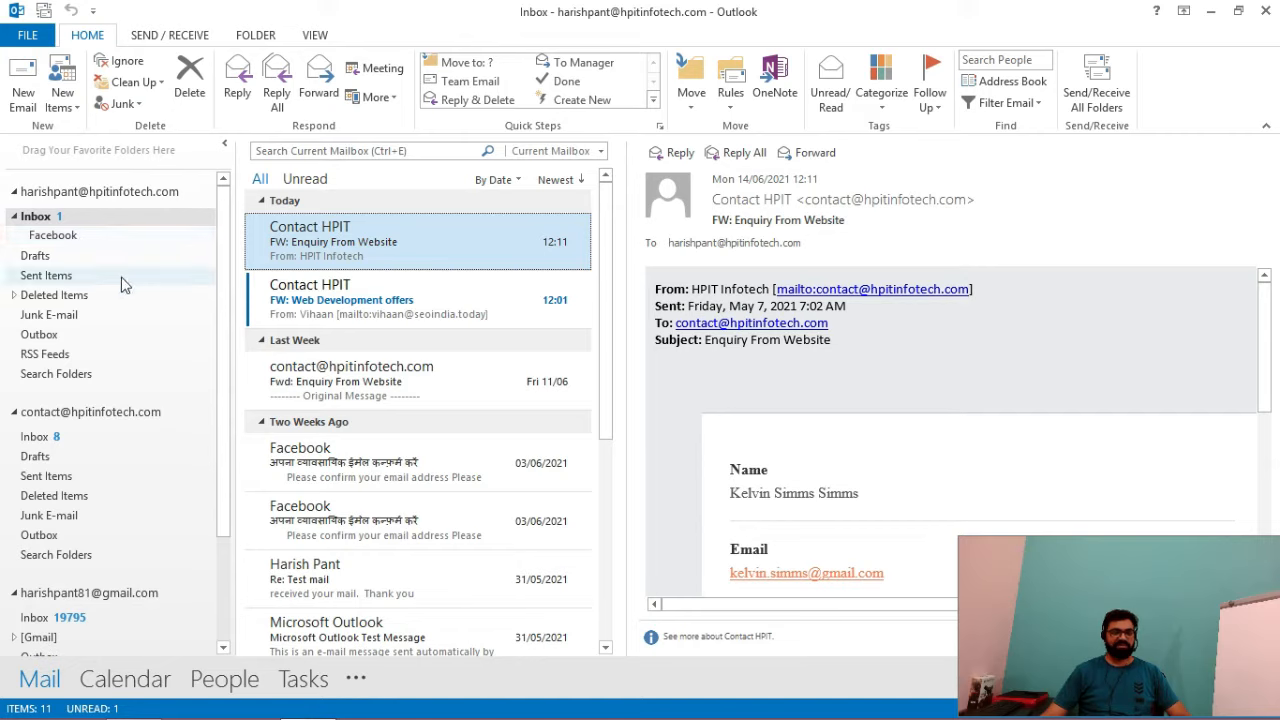
pyautogui.click(350, 472)
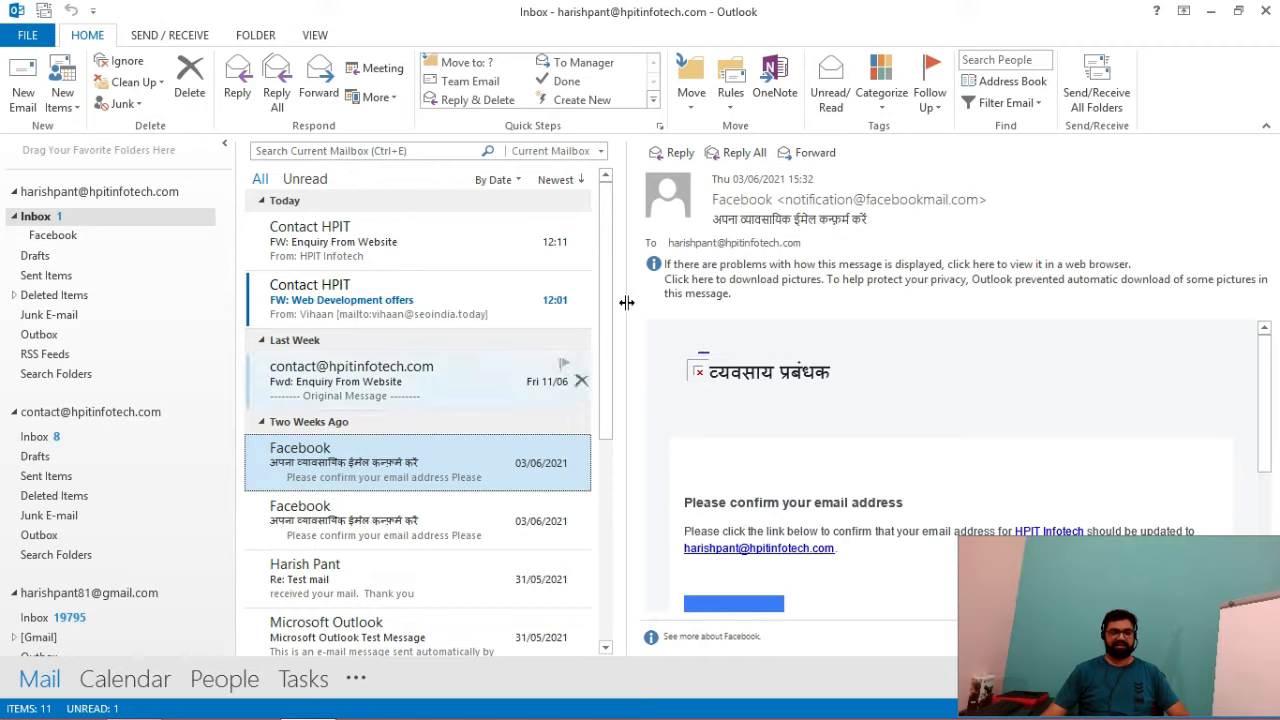
pyautogui.click(731, 108)
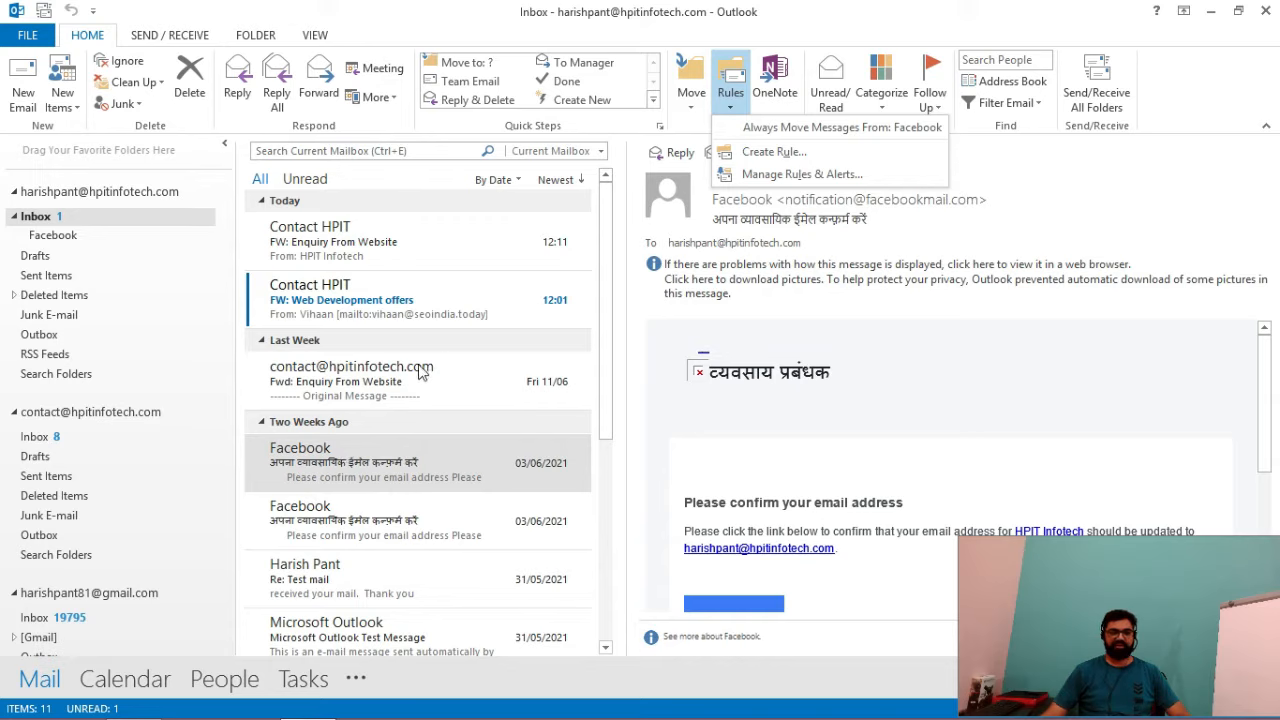
pyautogui.click(365, 380)
pyautogui.click(364, 378)
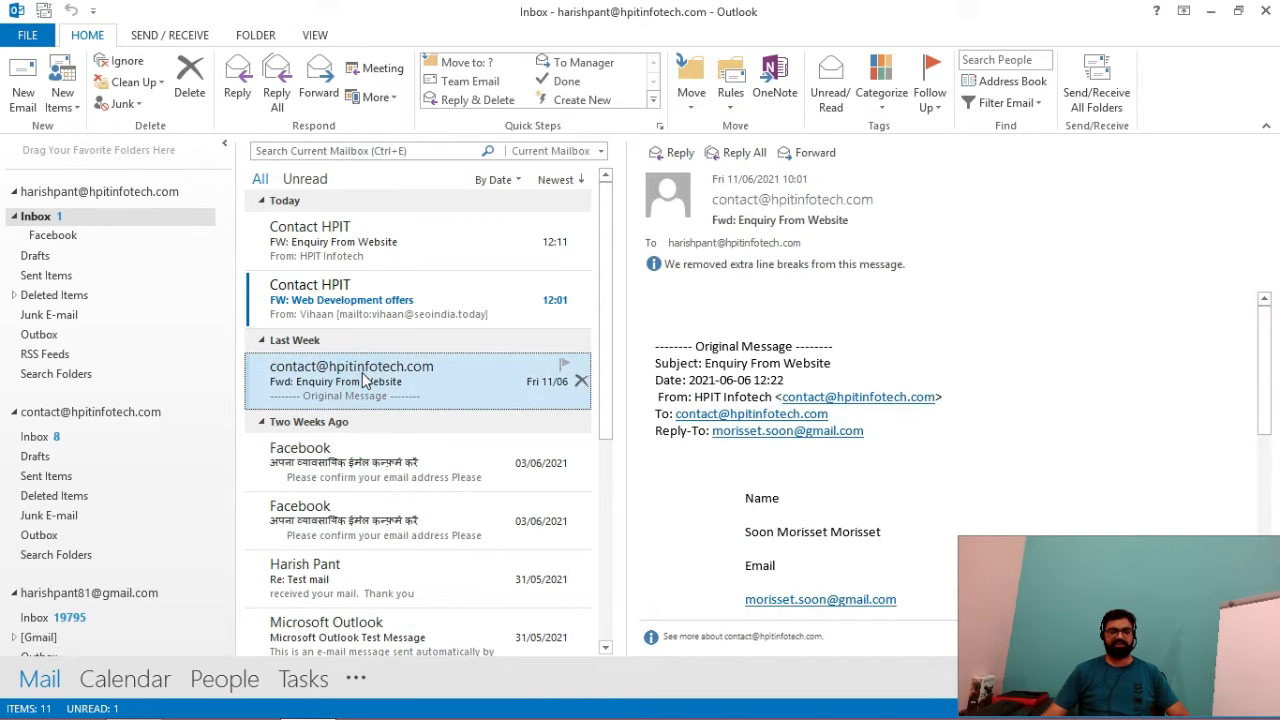
pyautogui.click(731, 105)
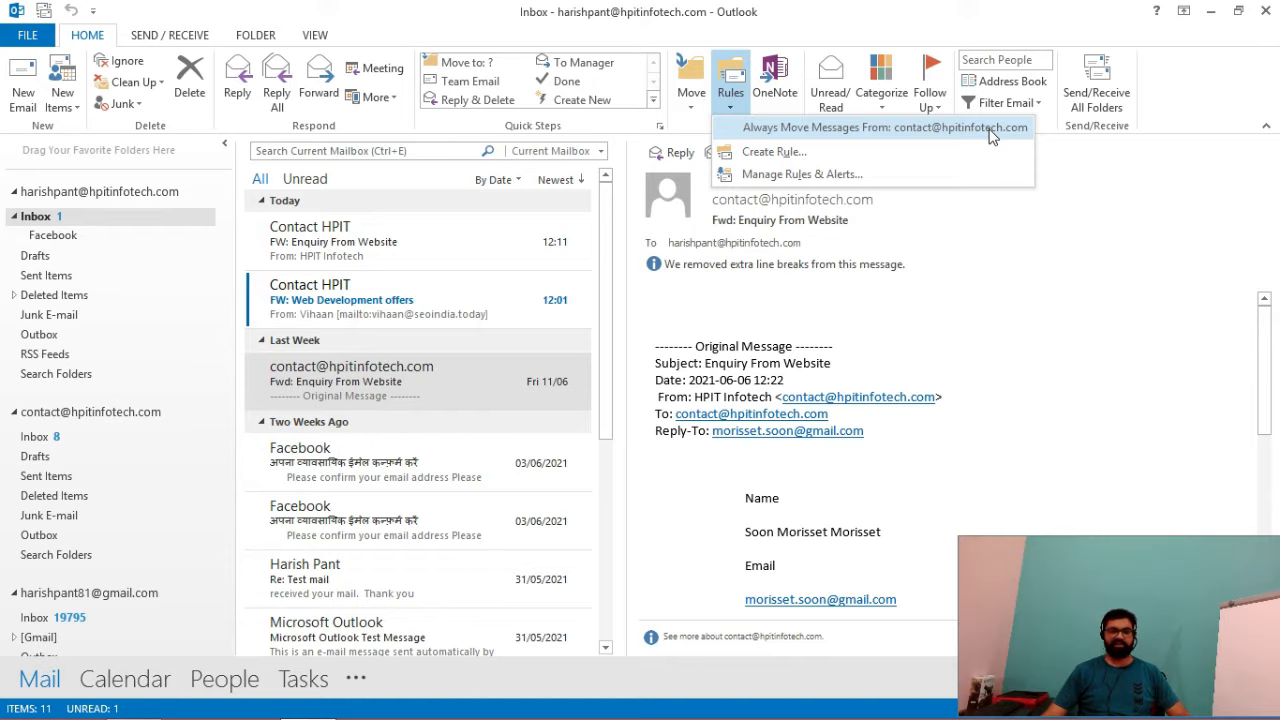
pyautogui.click(380, 465)
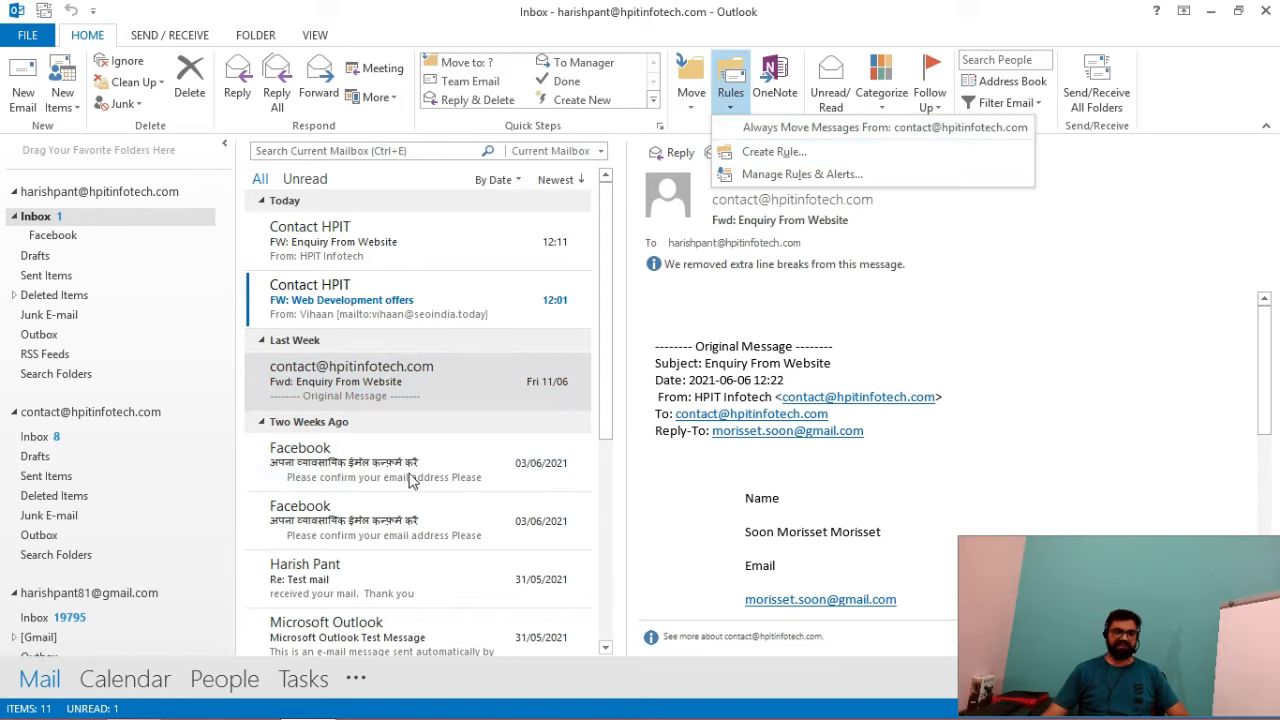
pyautogui.click(415, 400)
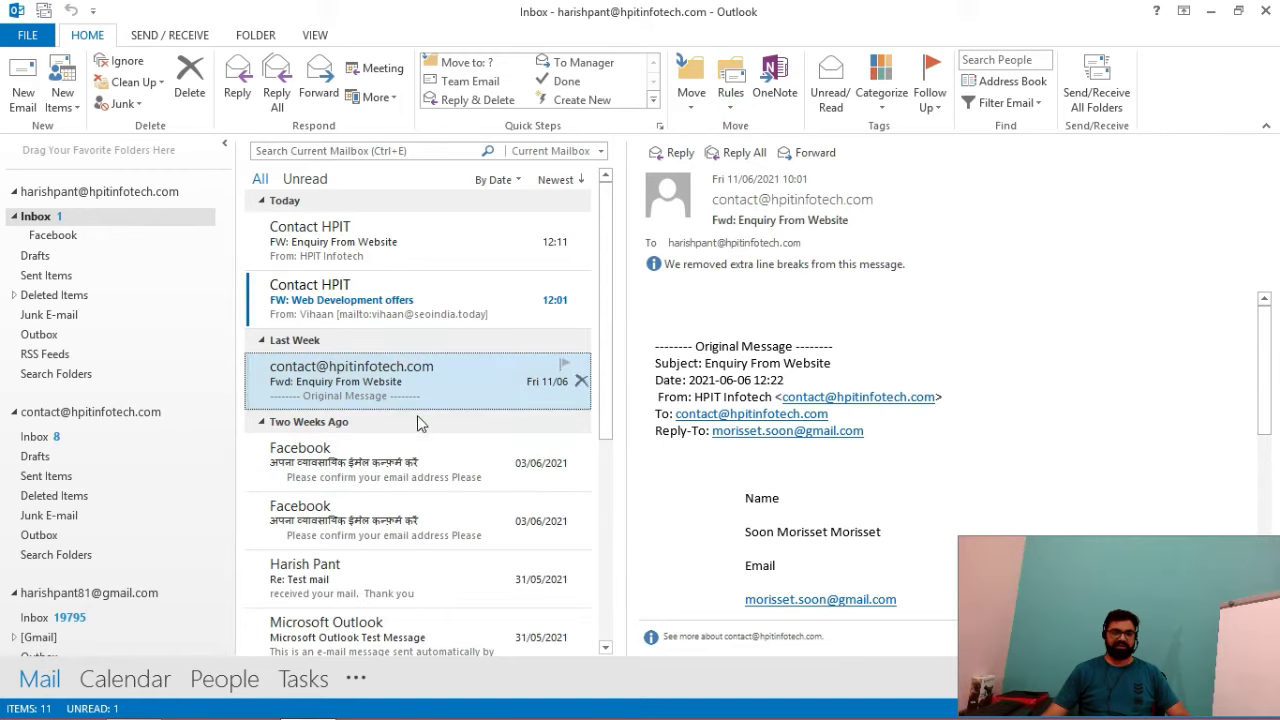
# - Create a rule that always moves messages from Facebook into the Inbox's Facebook subfolder, and open that subfolder
pyautogui.click(365, 463)
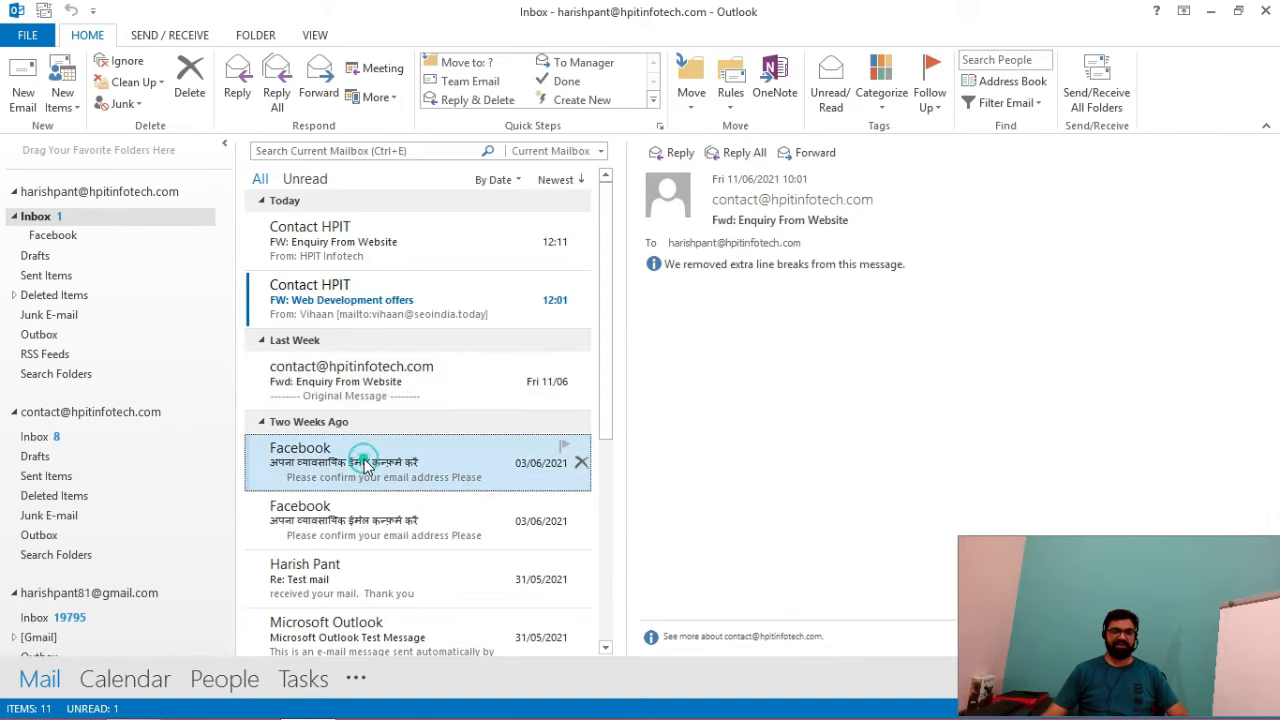
pyautogui.click(732, 100)
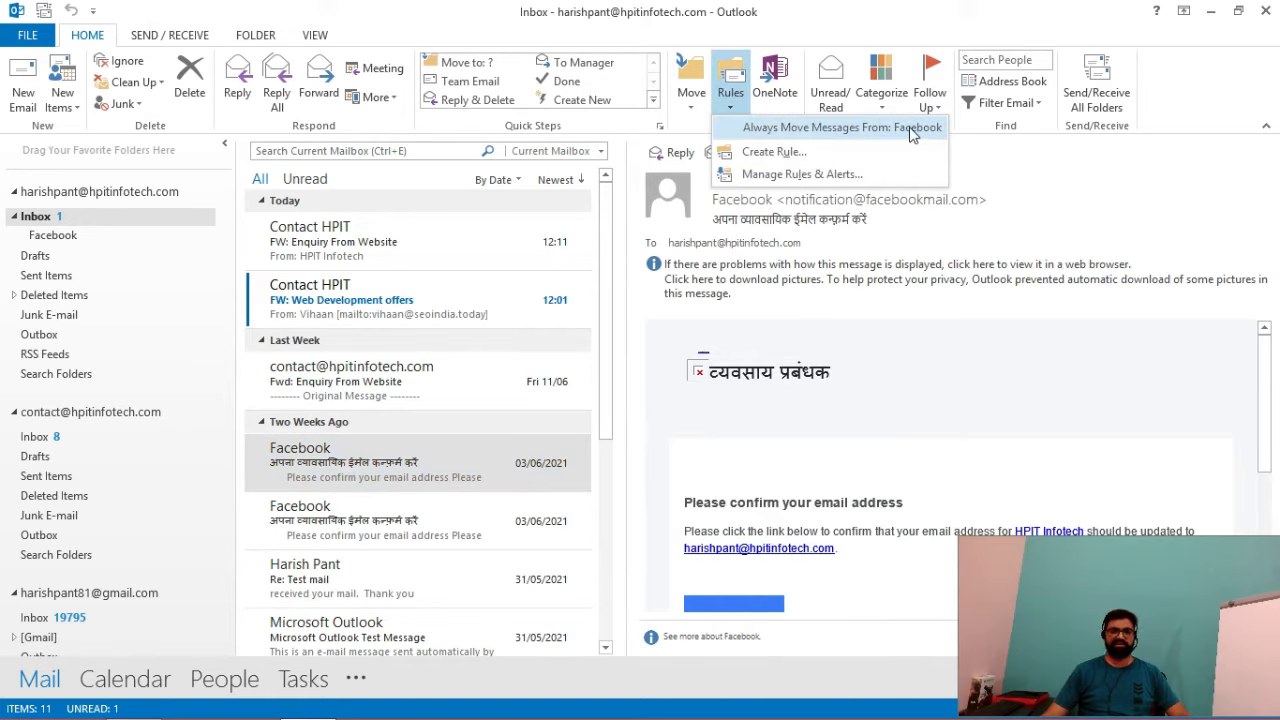
pyautogui.click(857, 132)
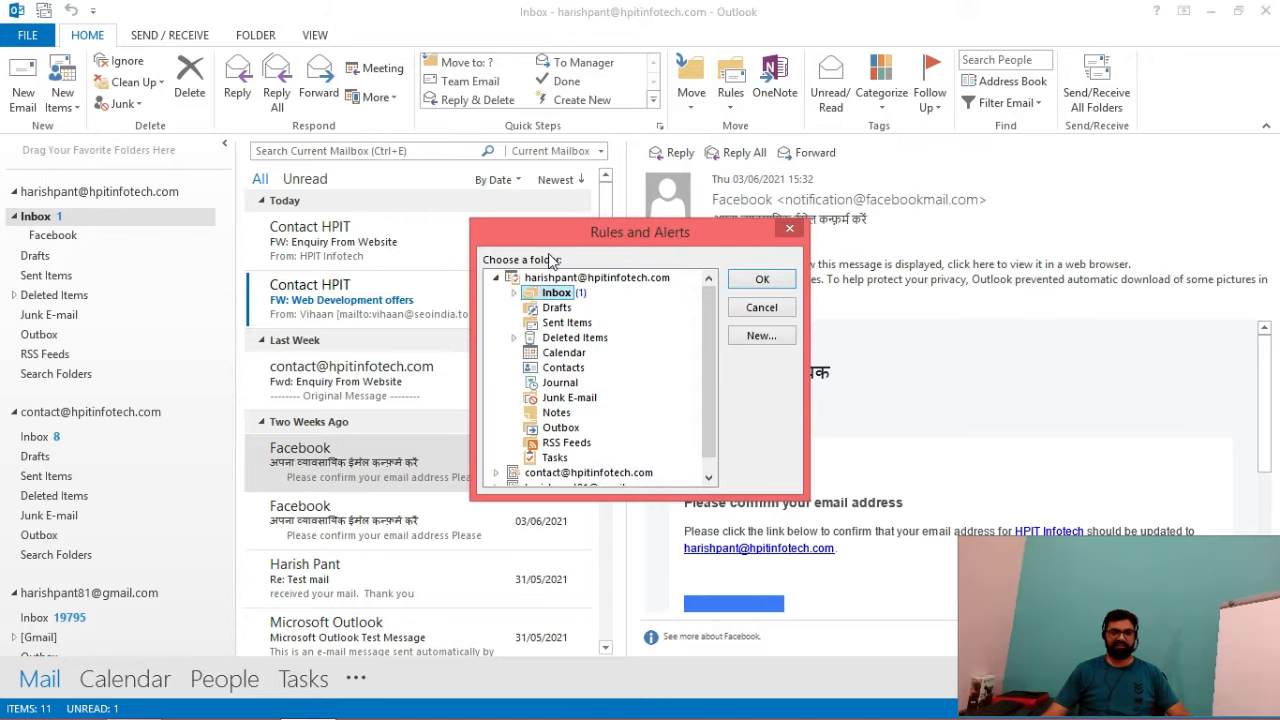
pyautogui.click(513, 292)
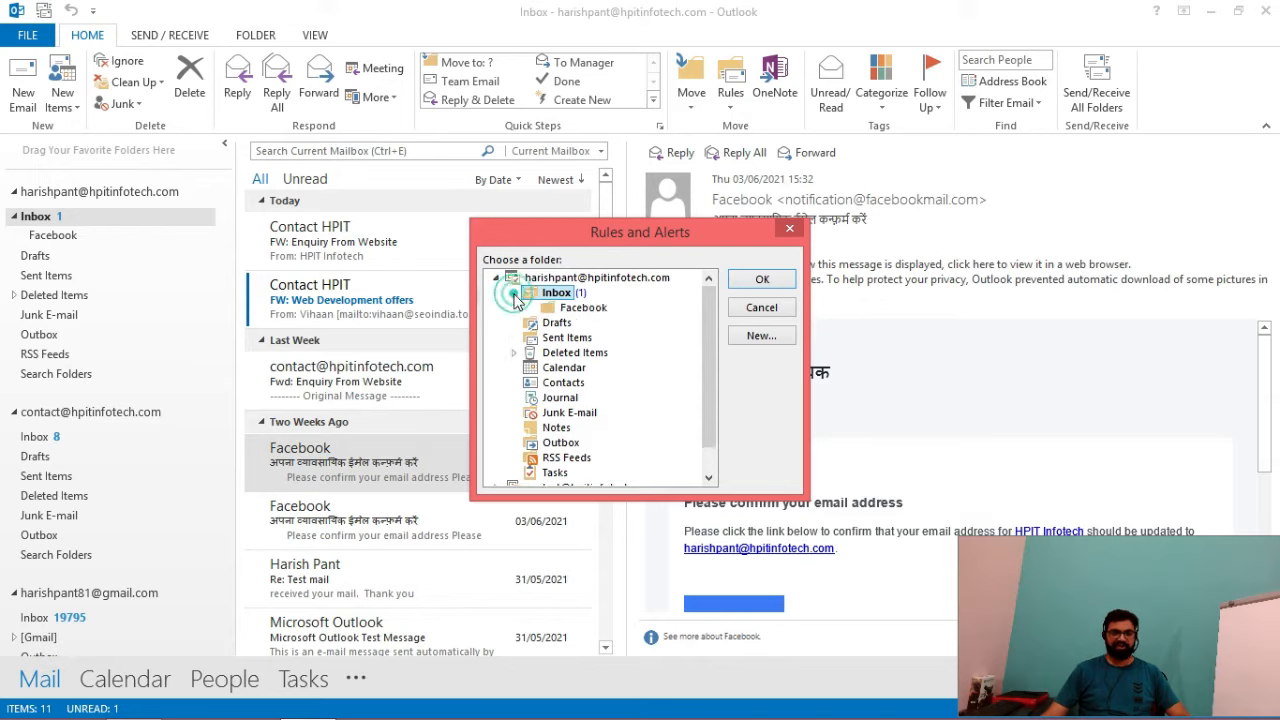
pyautogui.click(590, 308)
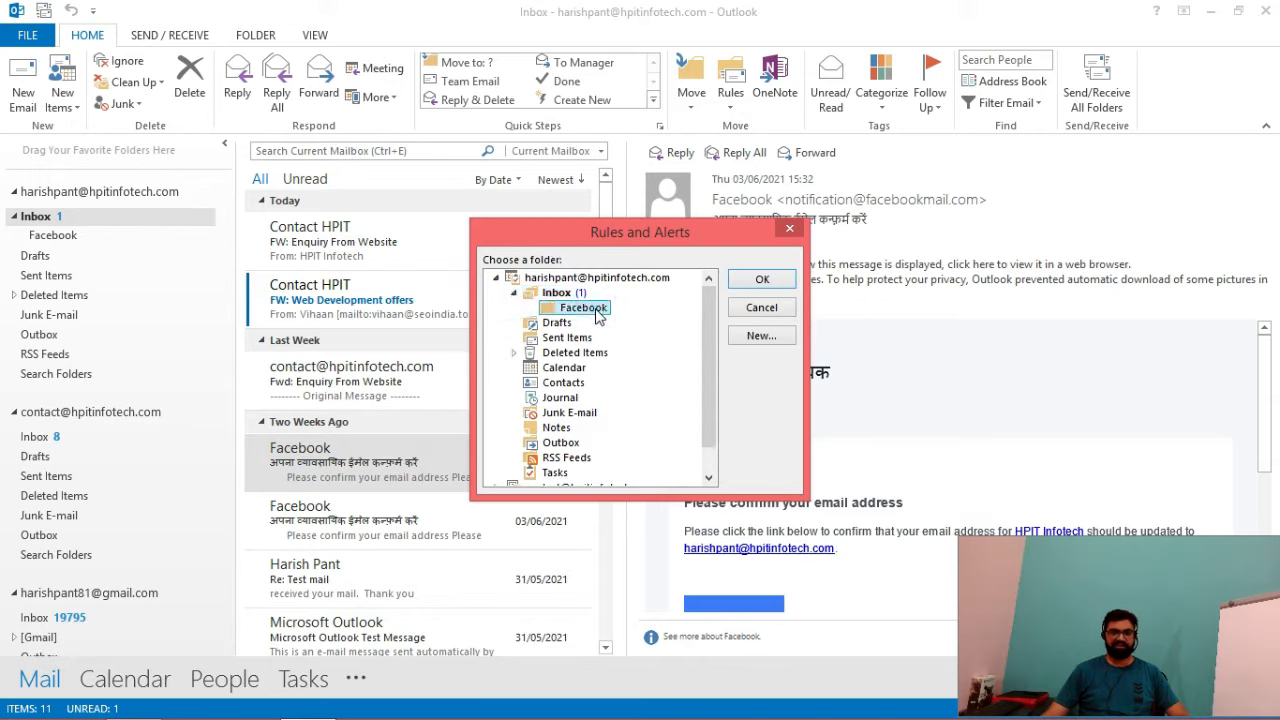
pyautogui.click(762, 280)
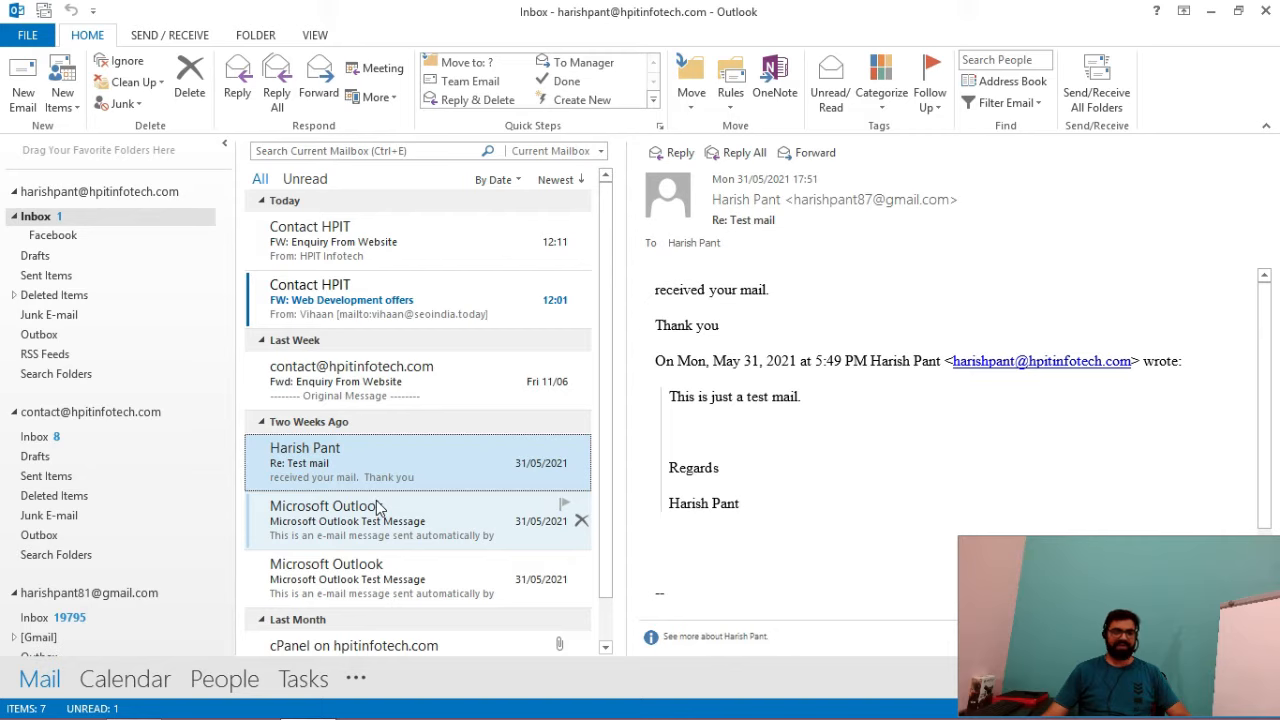
pyautogui.click(52, 236)
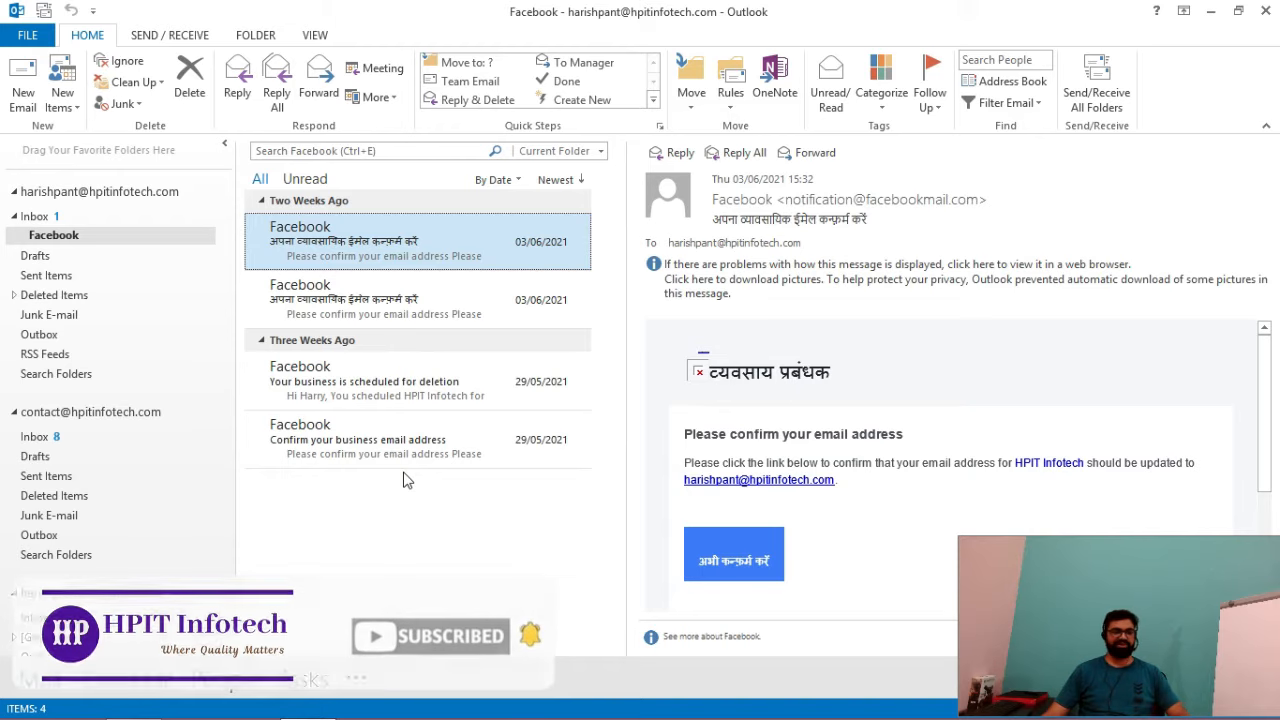
# - Create a subfolder named Website enquiry inside the first account's Inbox and open it
pyautogui.click(35, 218)
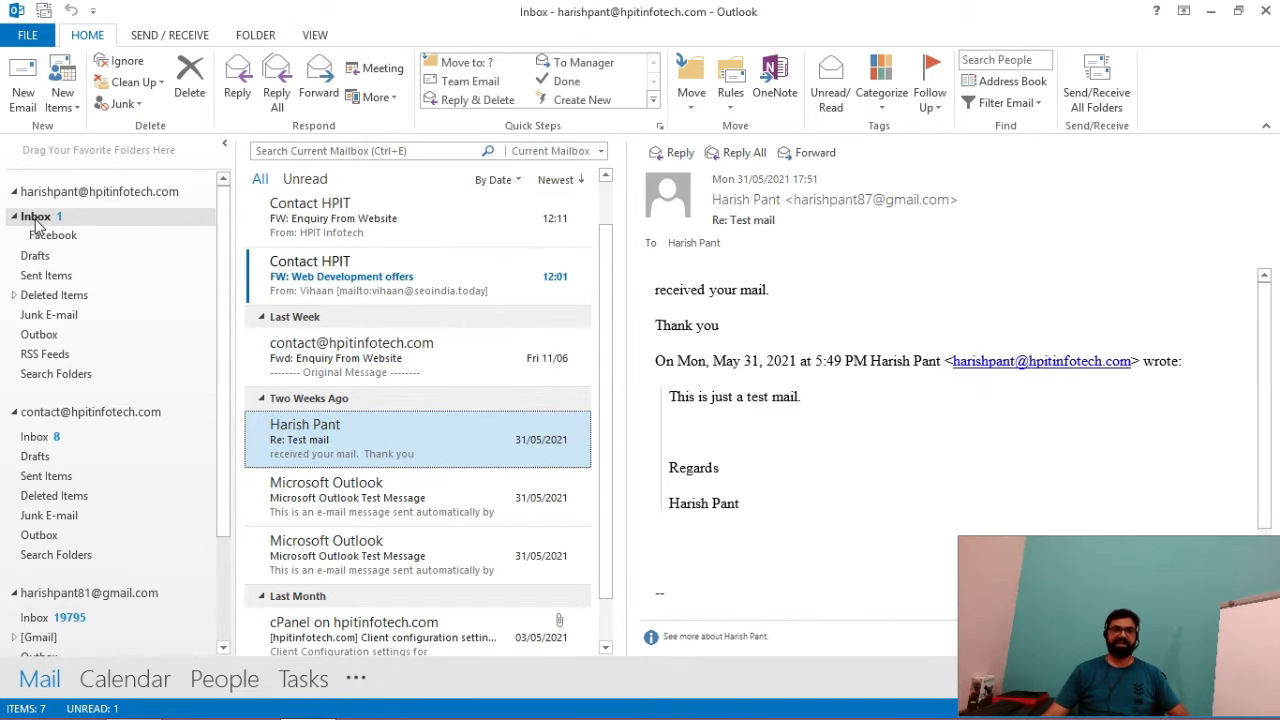
pyautogui.click(333, 232)
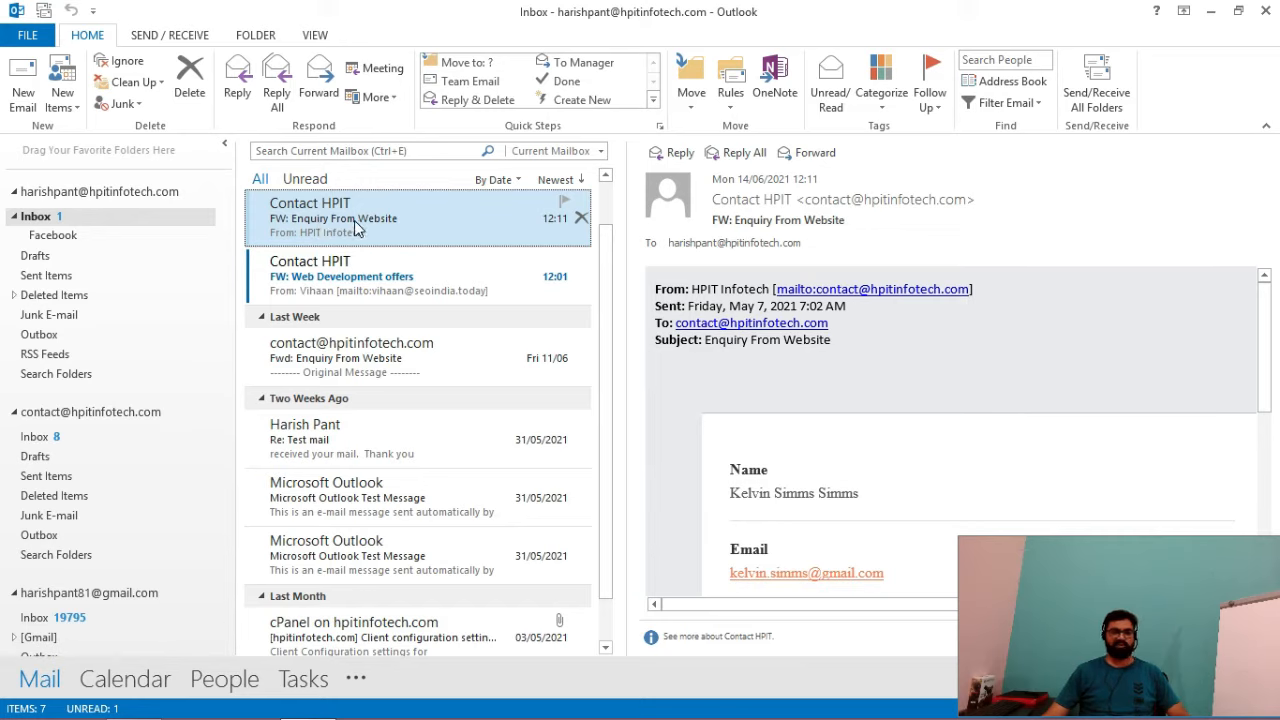
pyautogui.rightClick(33, 221)
pyautogui.click(66, 248)
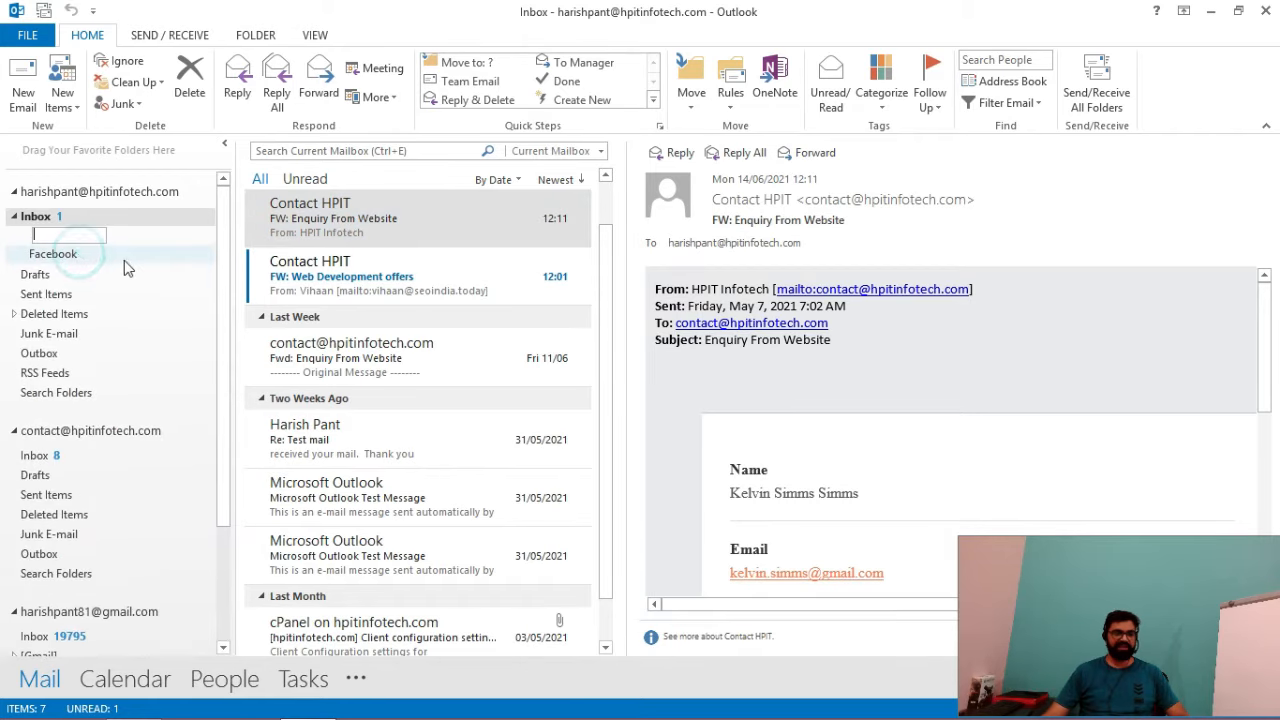
pyautogui.write('Website enquiry')
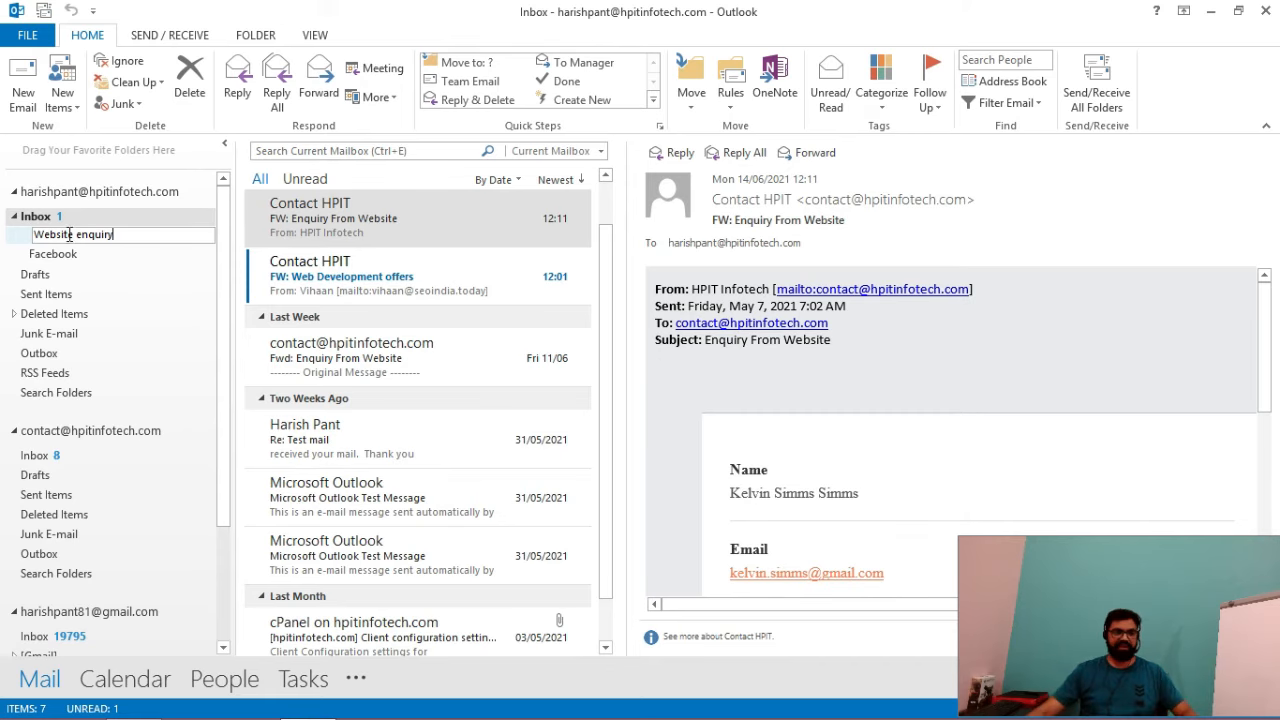
pyautogui.click(111, 254)
pyautogui.click(60, 254)
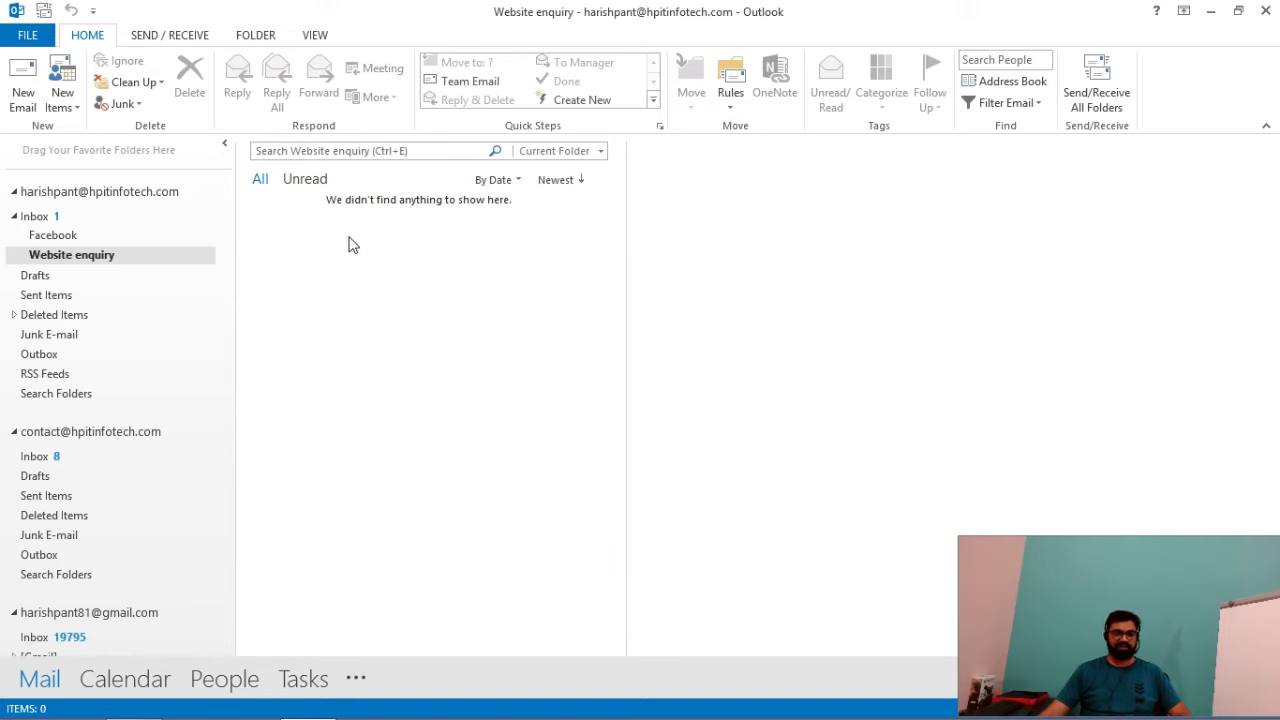
# - Start a new rule from the forwarded website enquiry, matching messages from Contact HPIT whose subject contains Enquiry From Website
pyautogui.click(32, 218)
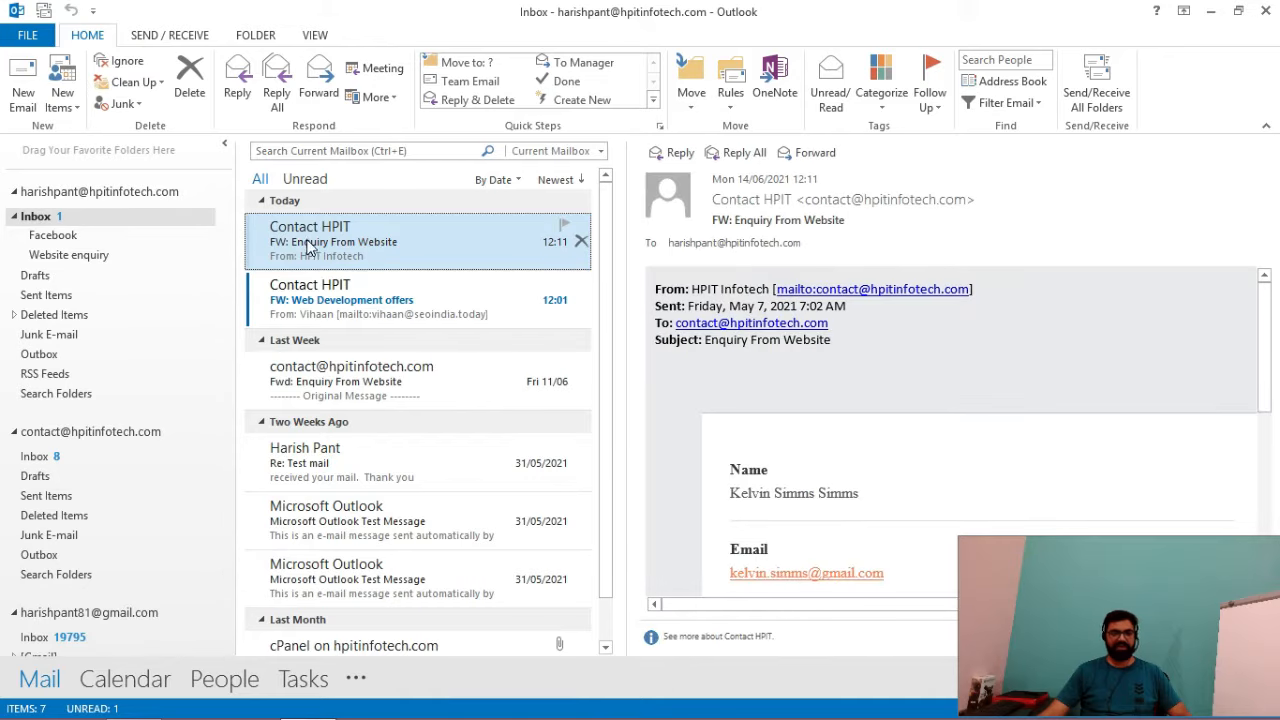
pyautogui.click(305, 244)
pyautogui.click(732, 110)
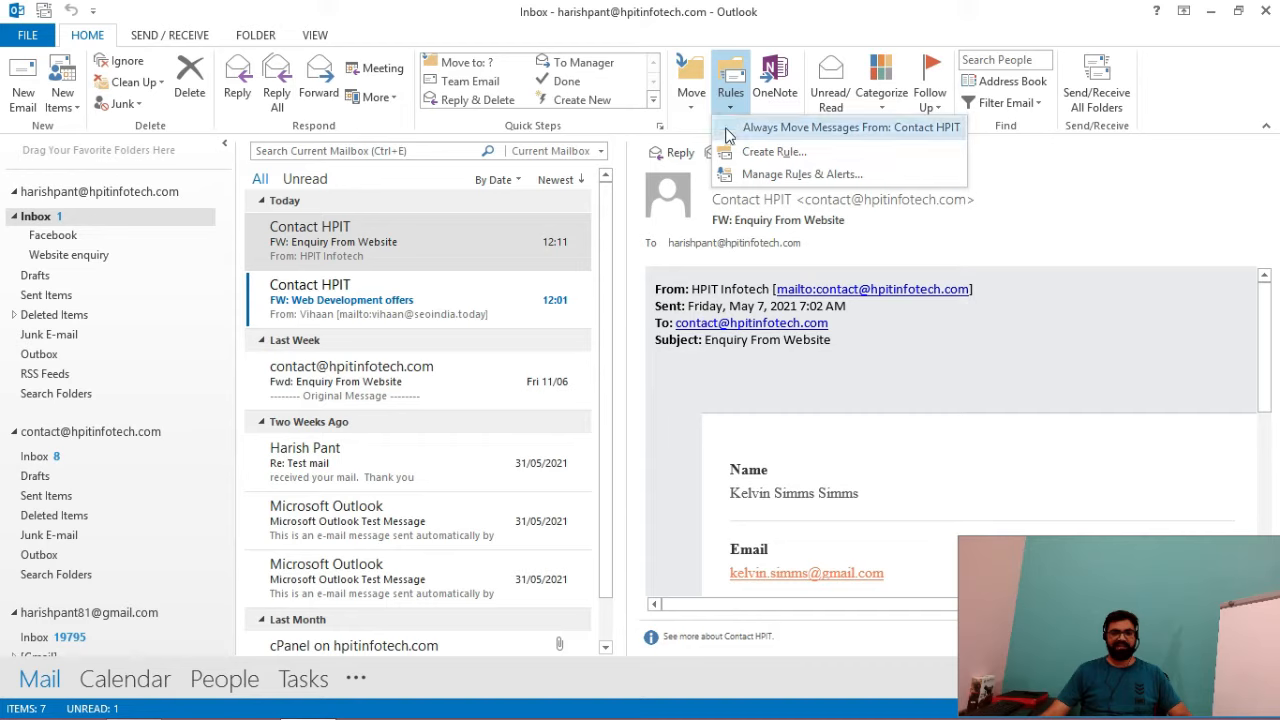
pyautogui.click(752, 153)
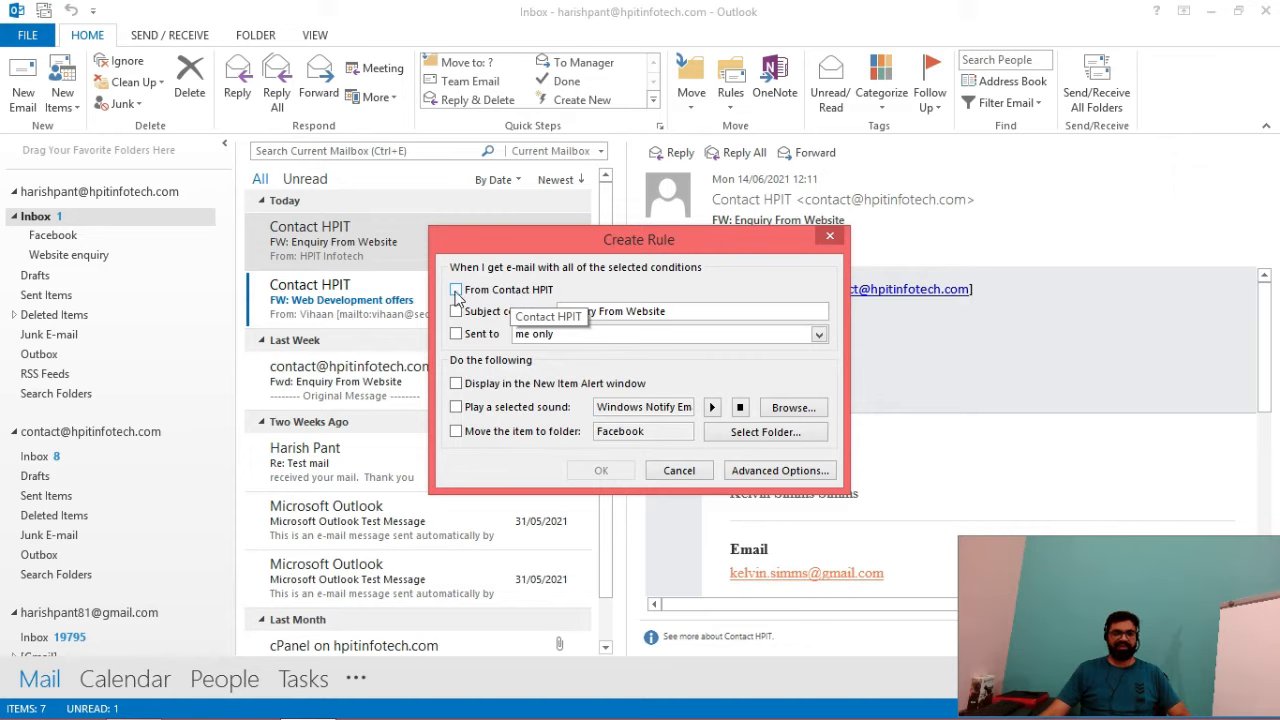
pyautogui.click(456, 291)
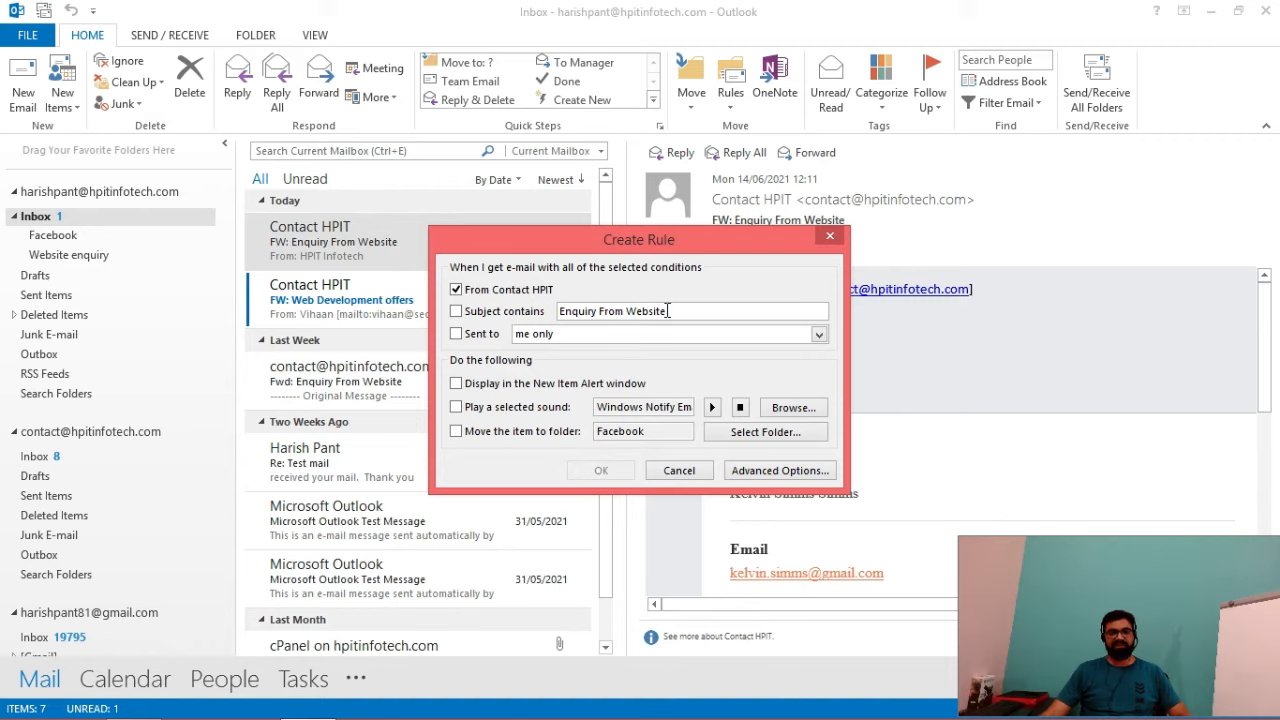
pyautogui.click(457, 313)
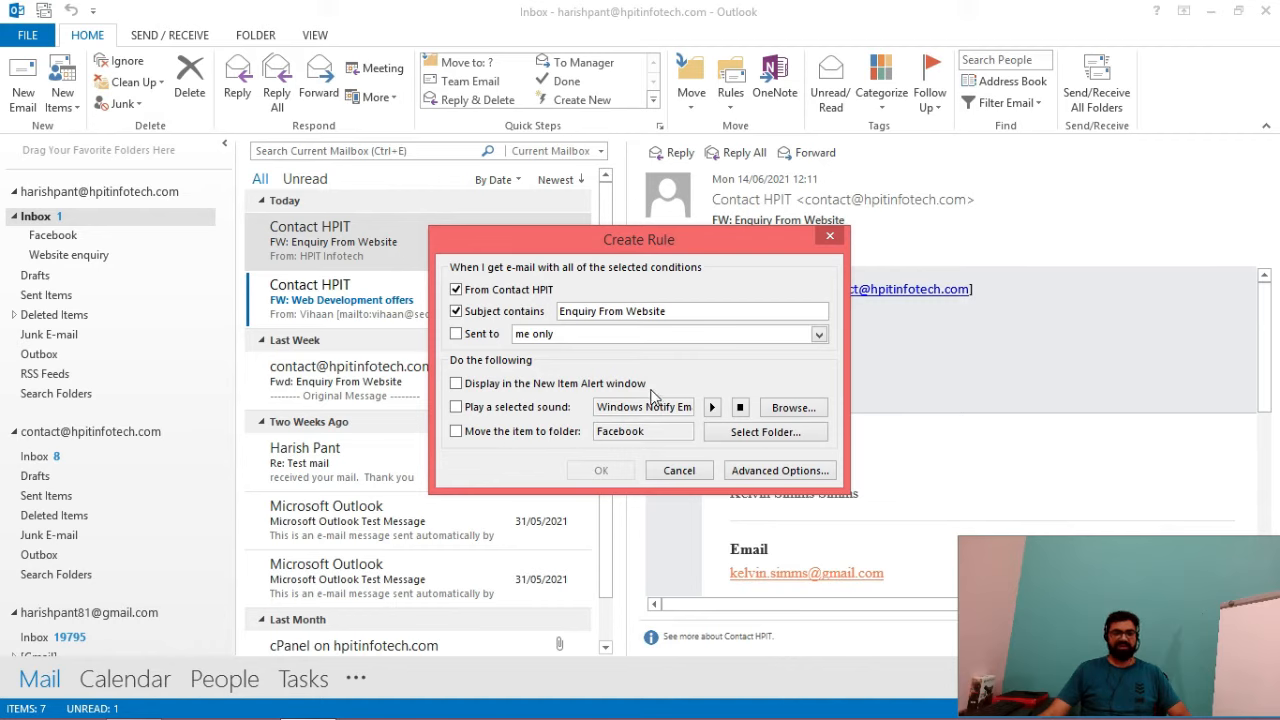
# - Set the rule to move matching messages into the Inbox's Website enquiry subfolder, and check its description in the advanced options
pyautogui.click(456, 433)
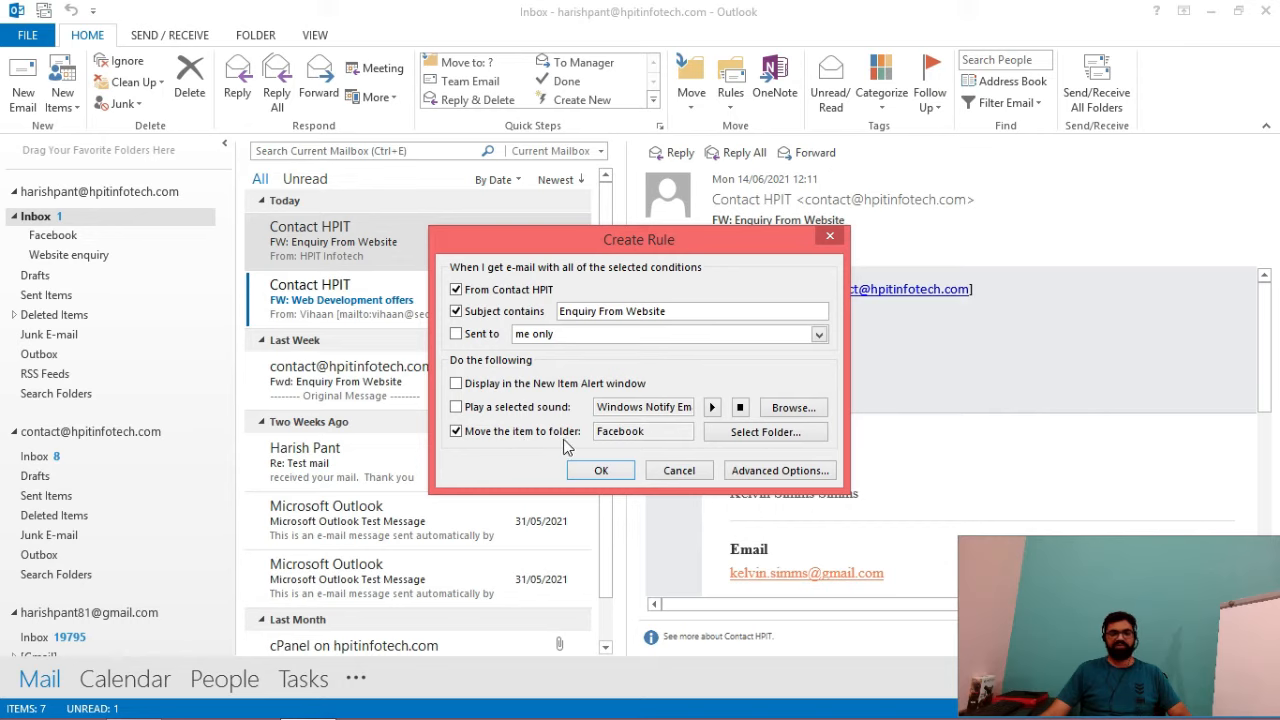
pyautogui.click(762, 433)
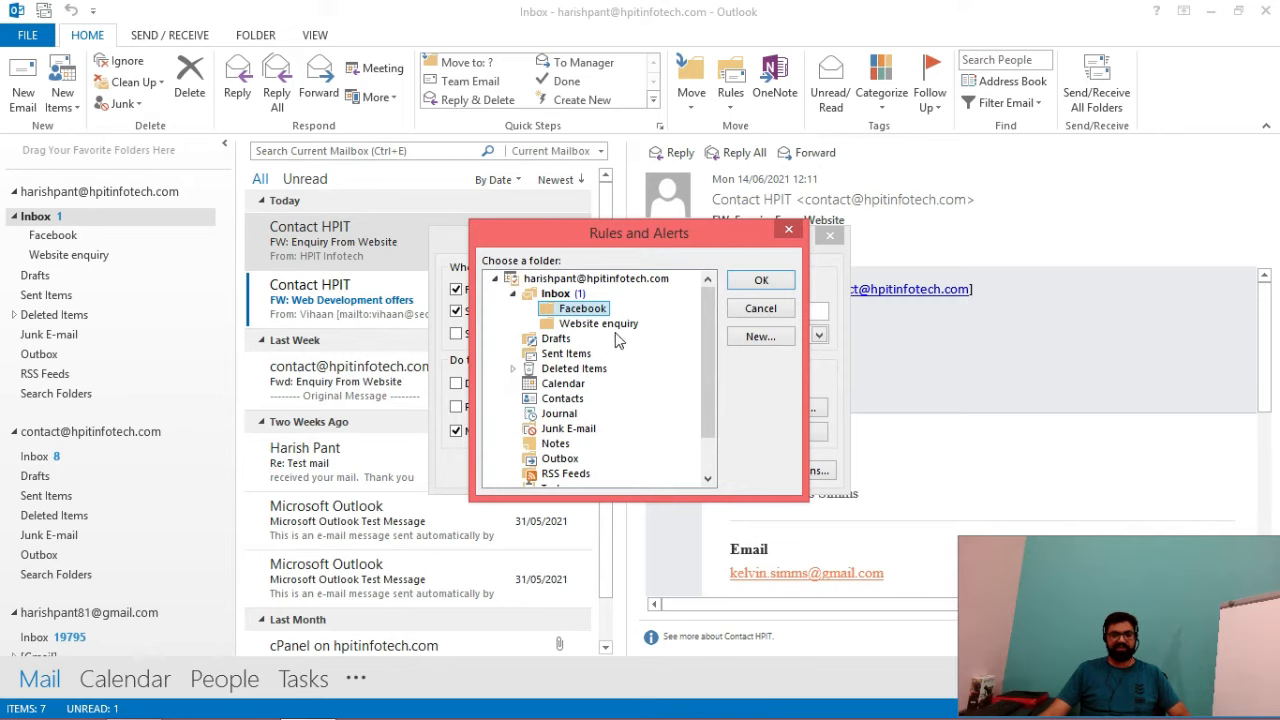
pyautogui.click(610, 324)
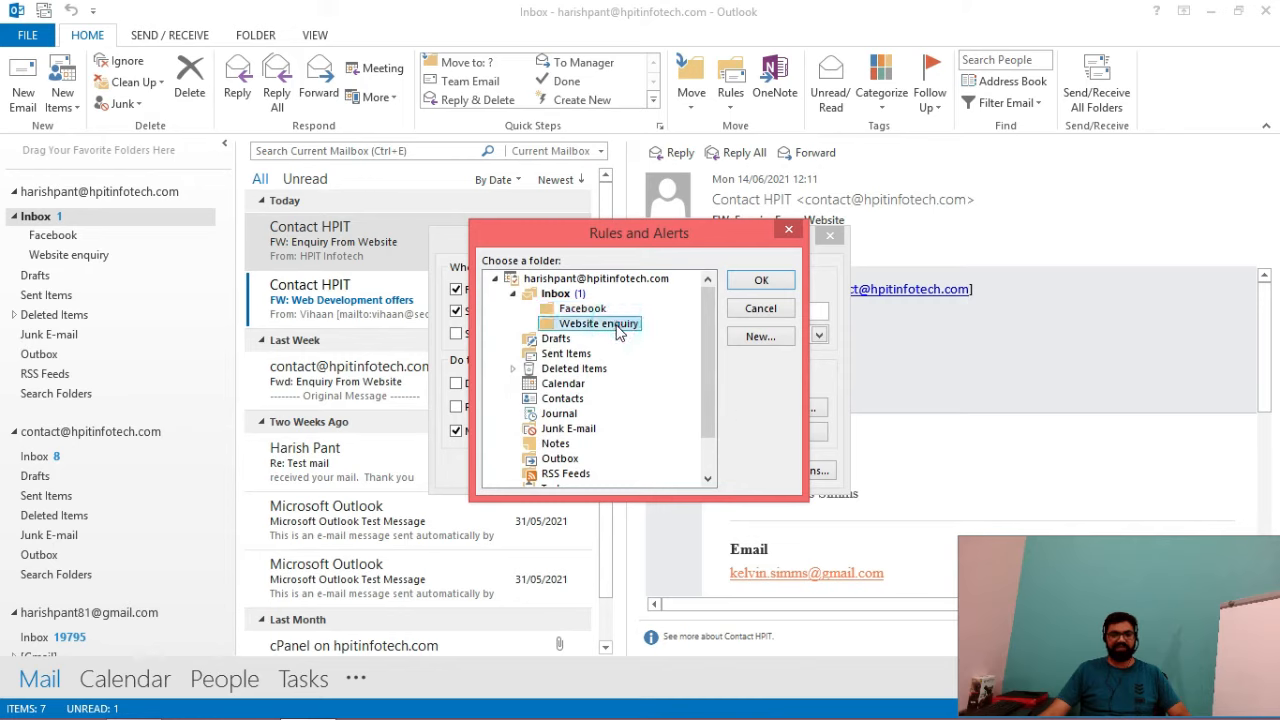
pyautogui.click(748, 280)
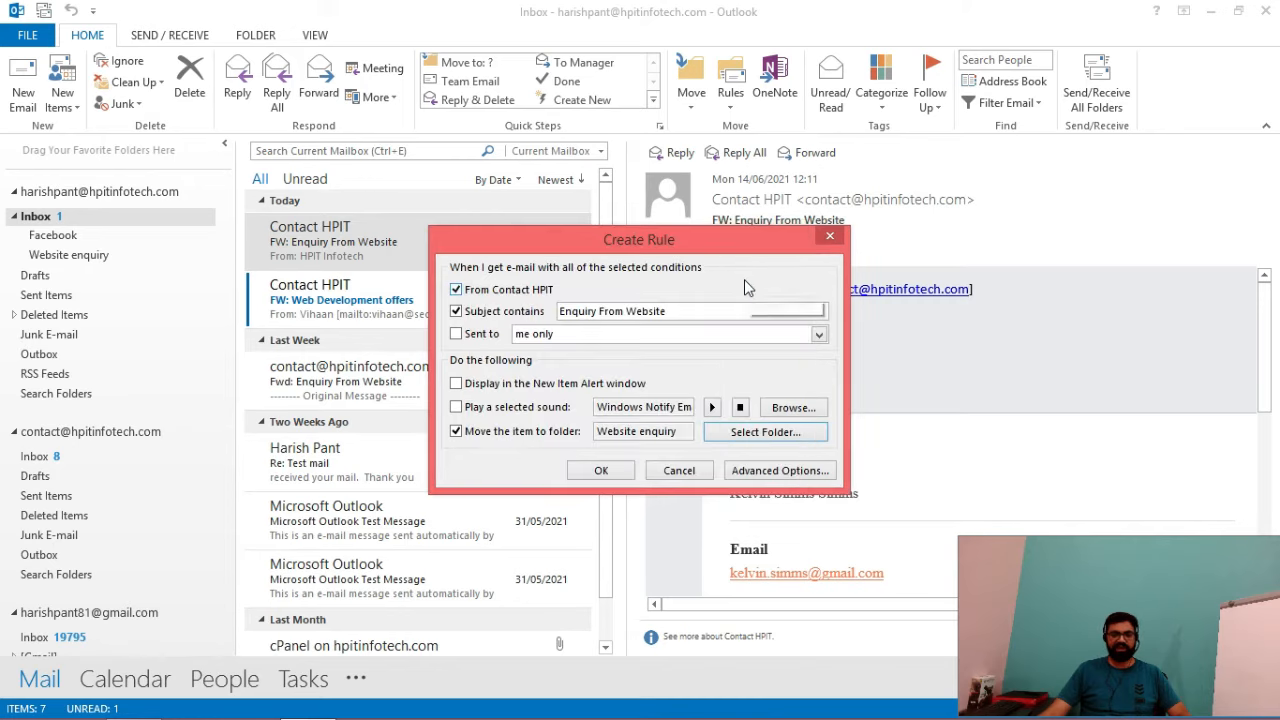
pyautogui.click(762, 476)
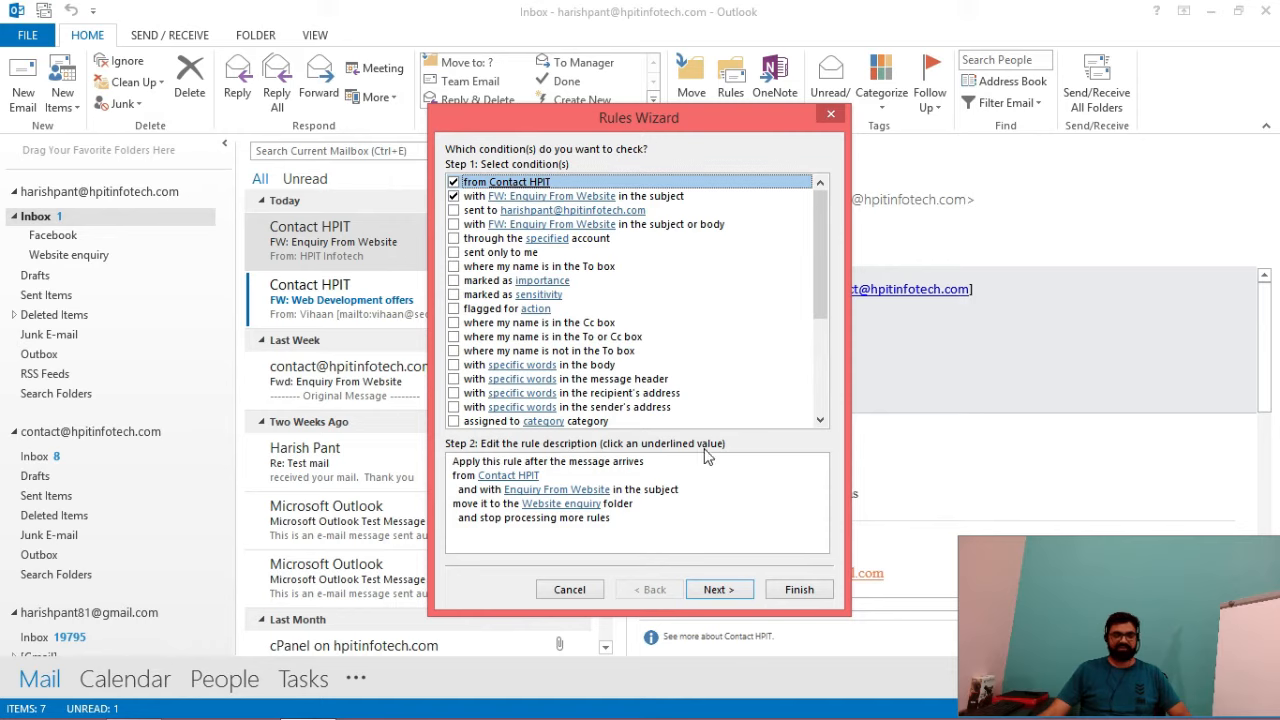
pyautogui.click(562, 592)
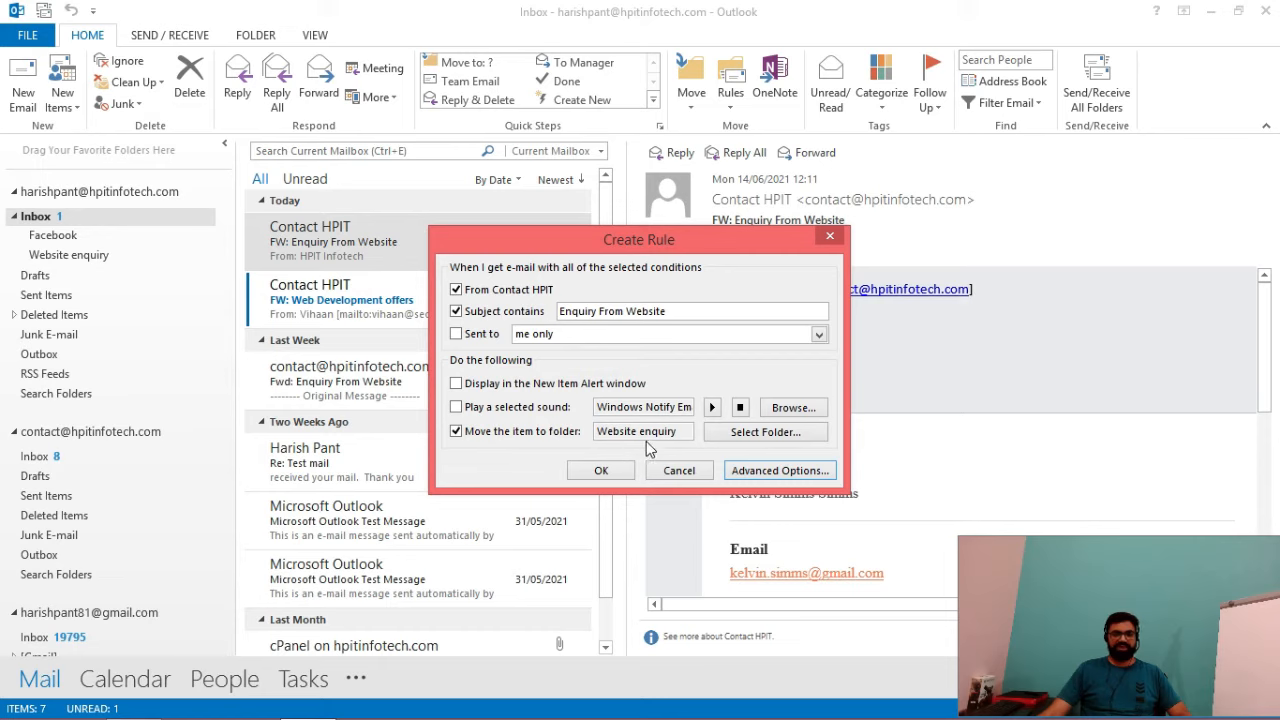
# - Save the Contact HPIT rule and run it on the messages already in the current folder
pyautogui.click(604, 470)
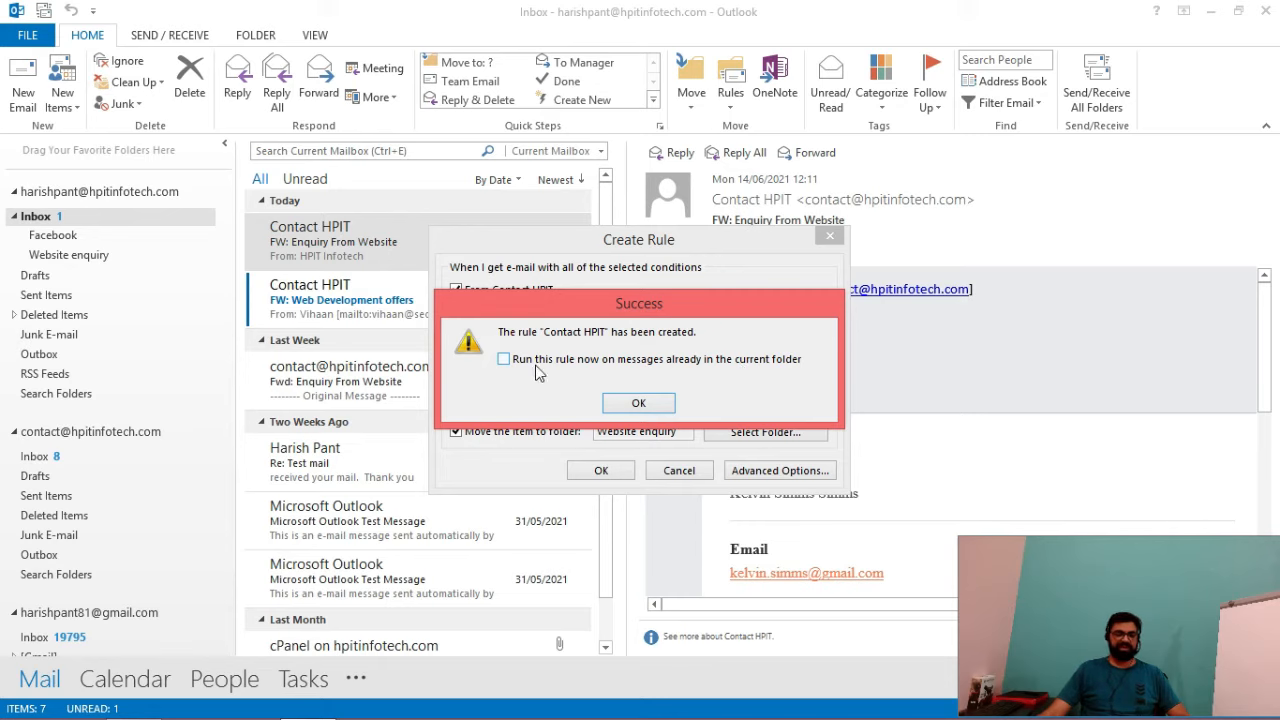
pyautogui.click(505, 362)
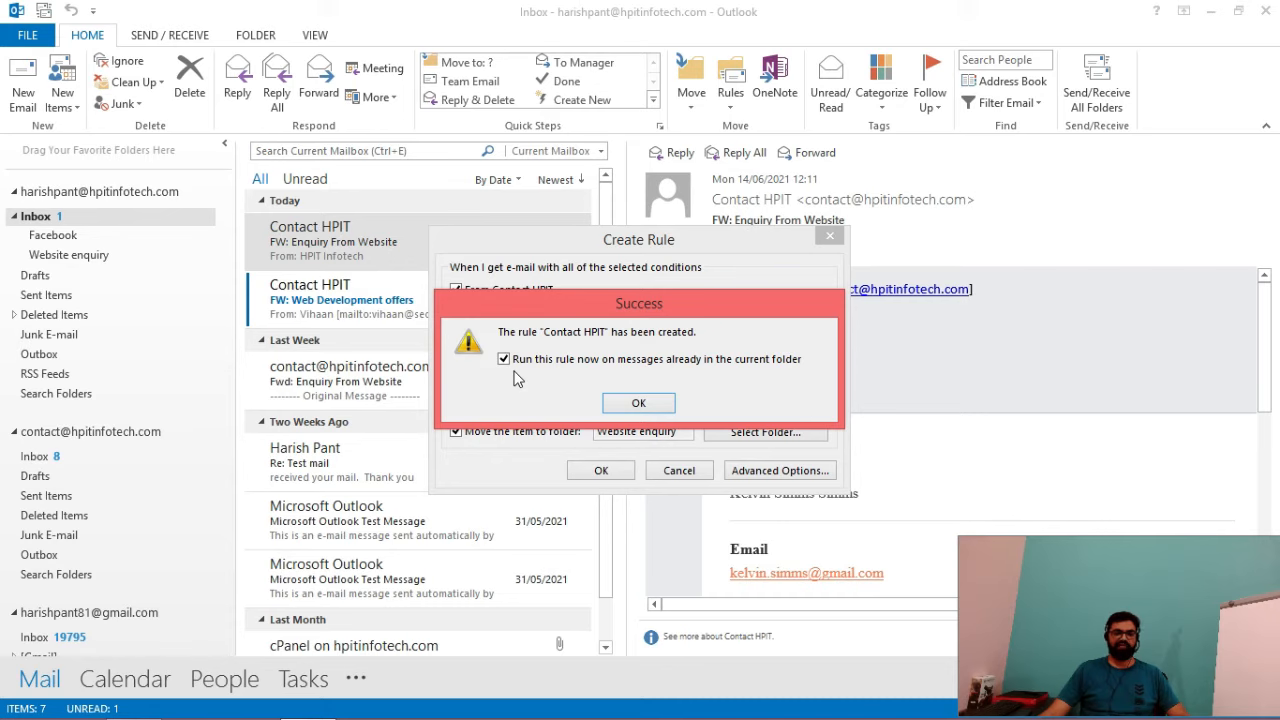
pyautogui.click(636, 403)
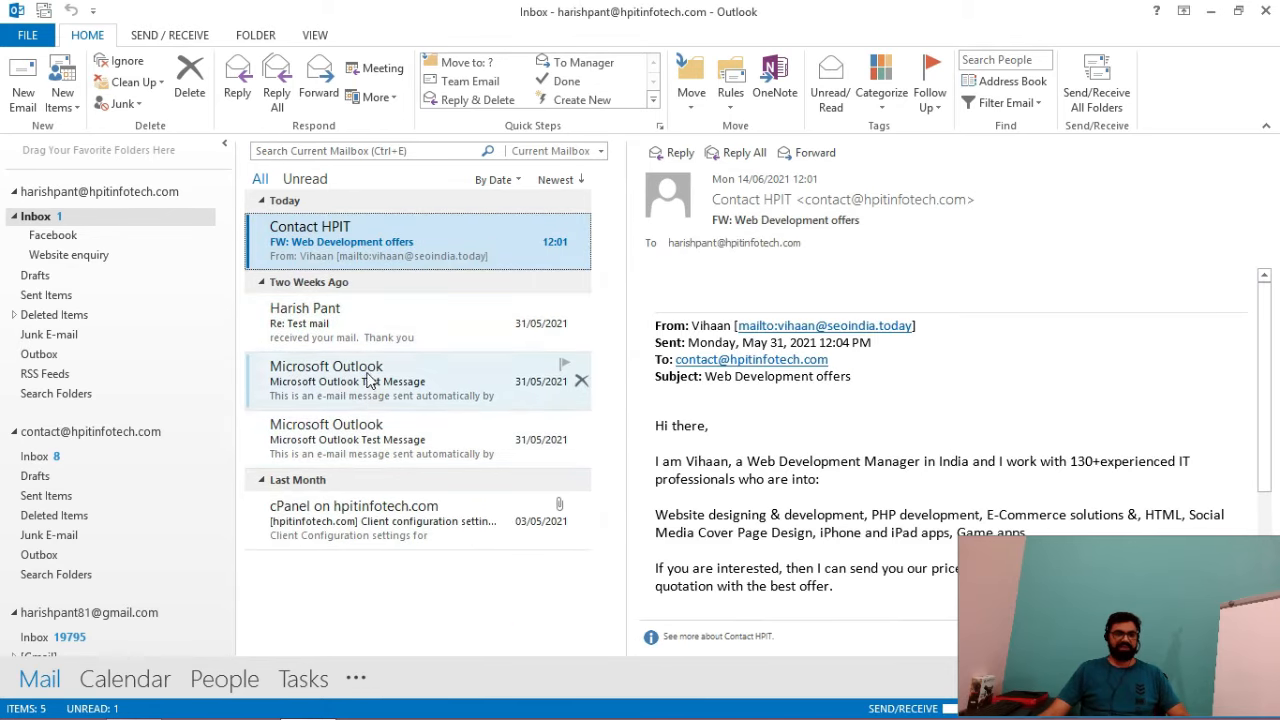
# - Compare the messages in the Website enquiry subfolder with those in the first account's Inbox
pyautogui.click(74, 256)
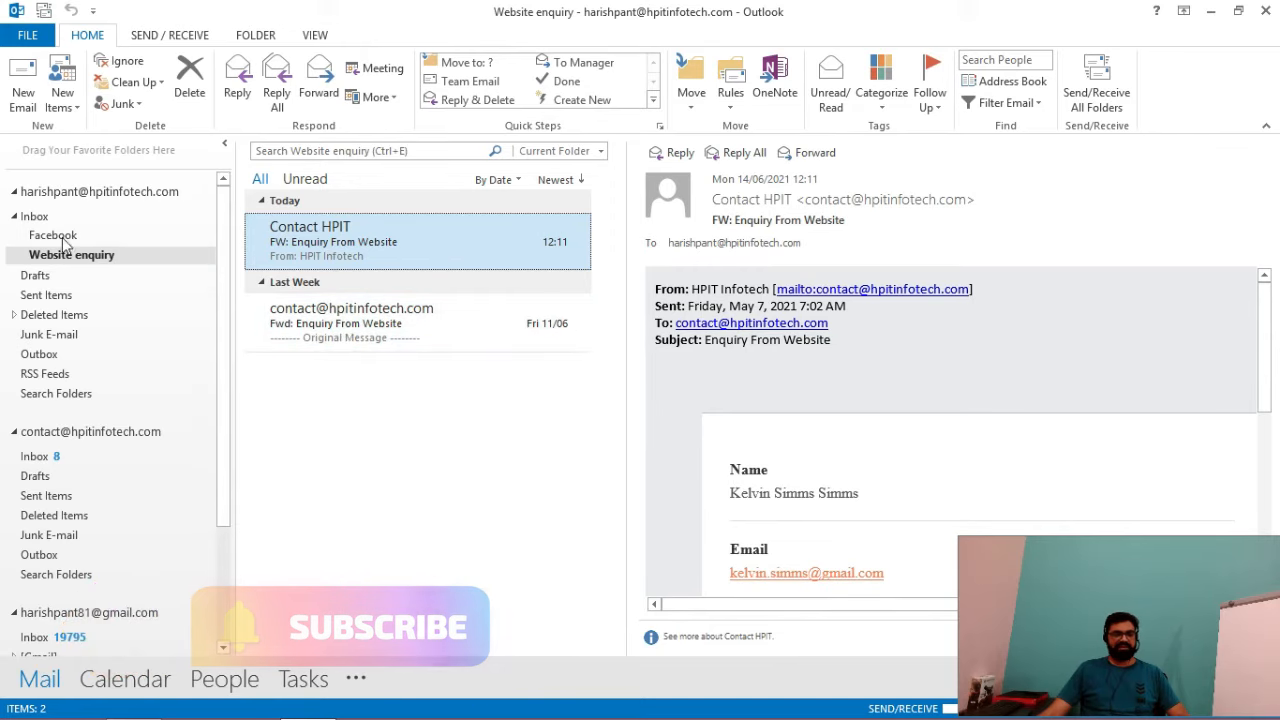
pyautogui.click(37, 218)
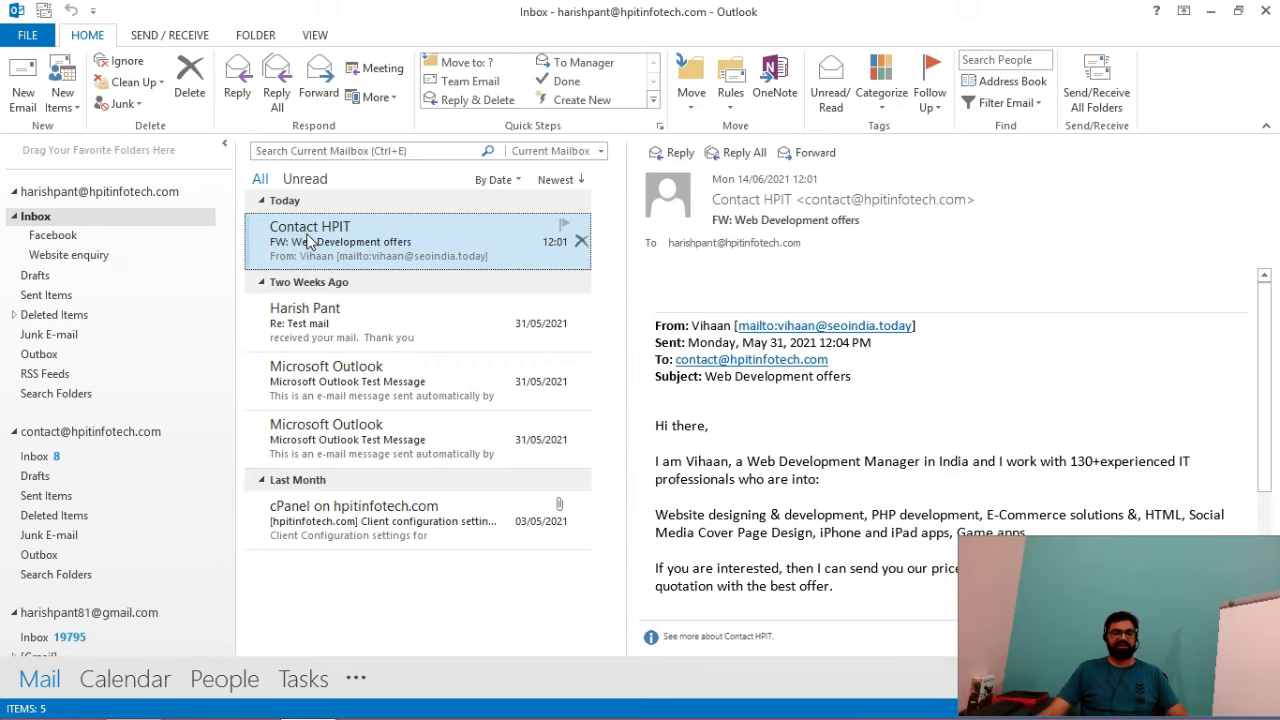
pyautogui.click(104, 256)
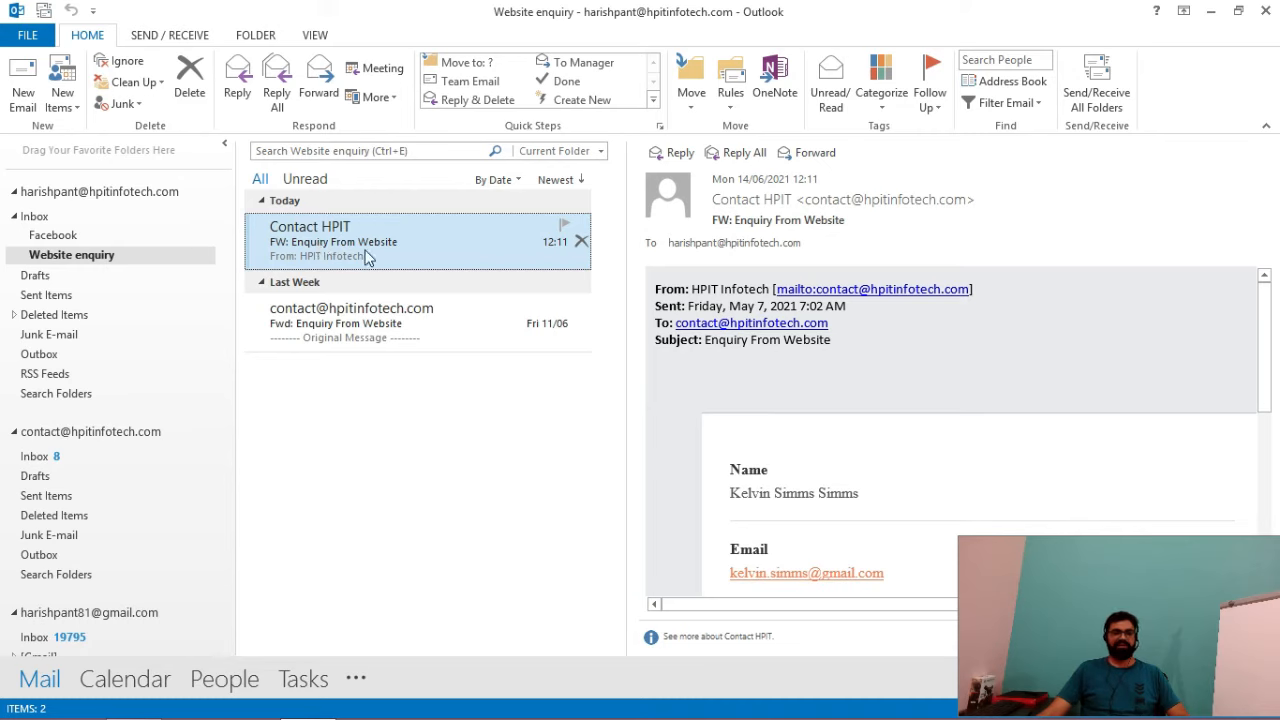
pyautogui.click(37, 216)
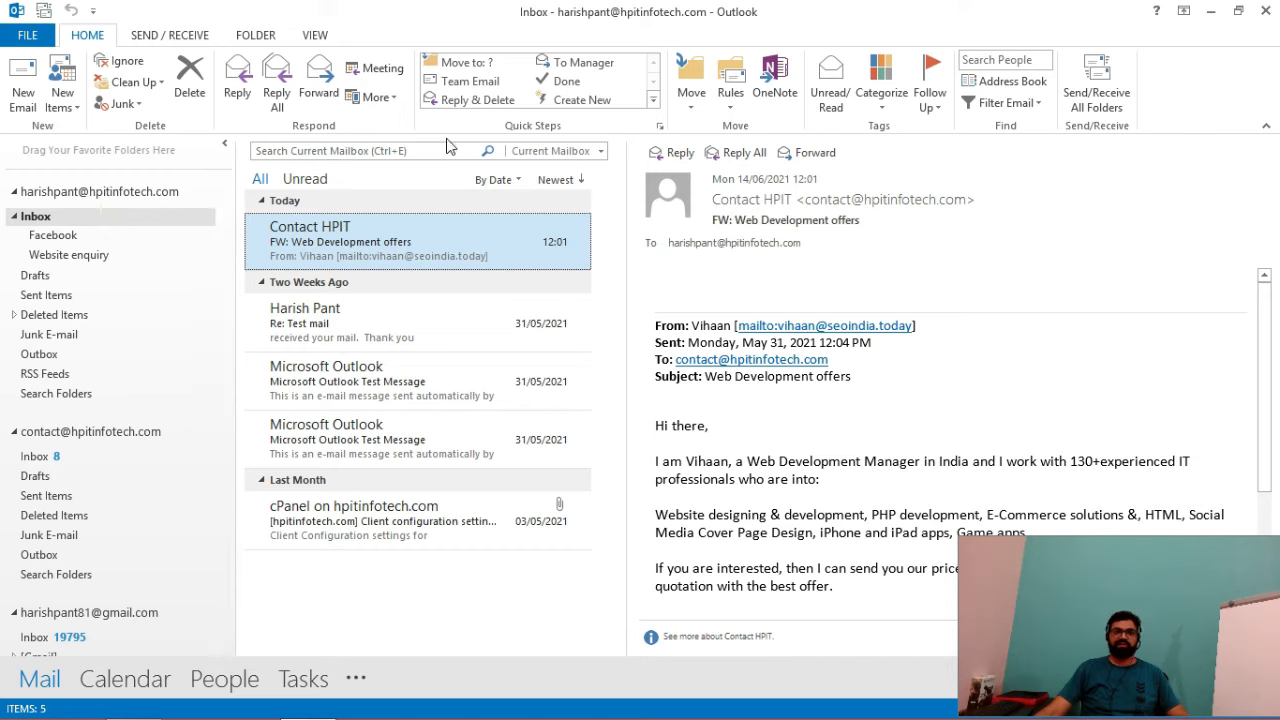
# - Review the descriptions of the Contact HPIT and Facebook rules in the rule manager and the change options for the Facebook rule
pyautogui.click(728, 86)
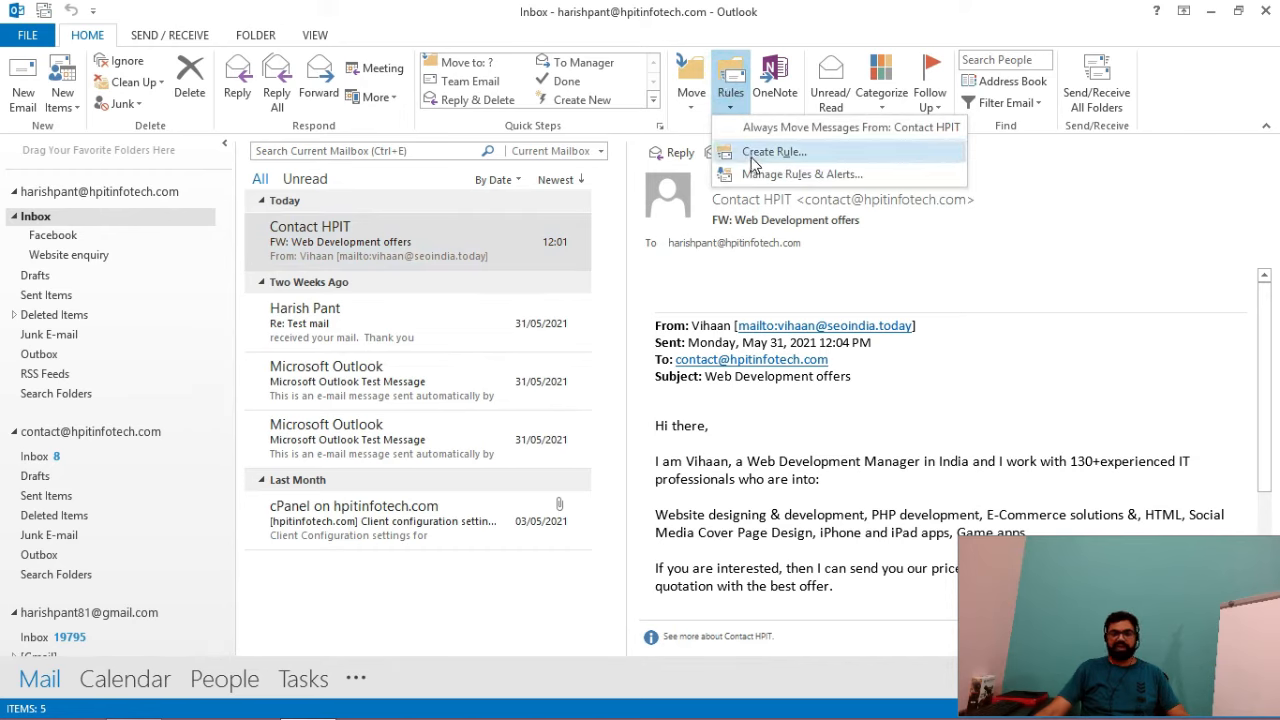
pyautogui.click(829, 176)
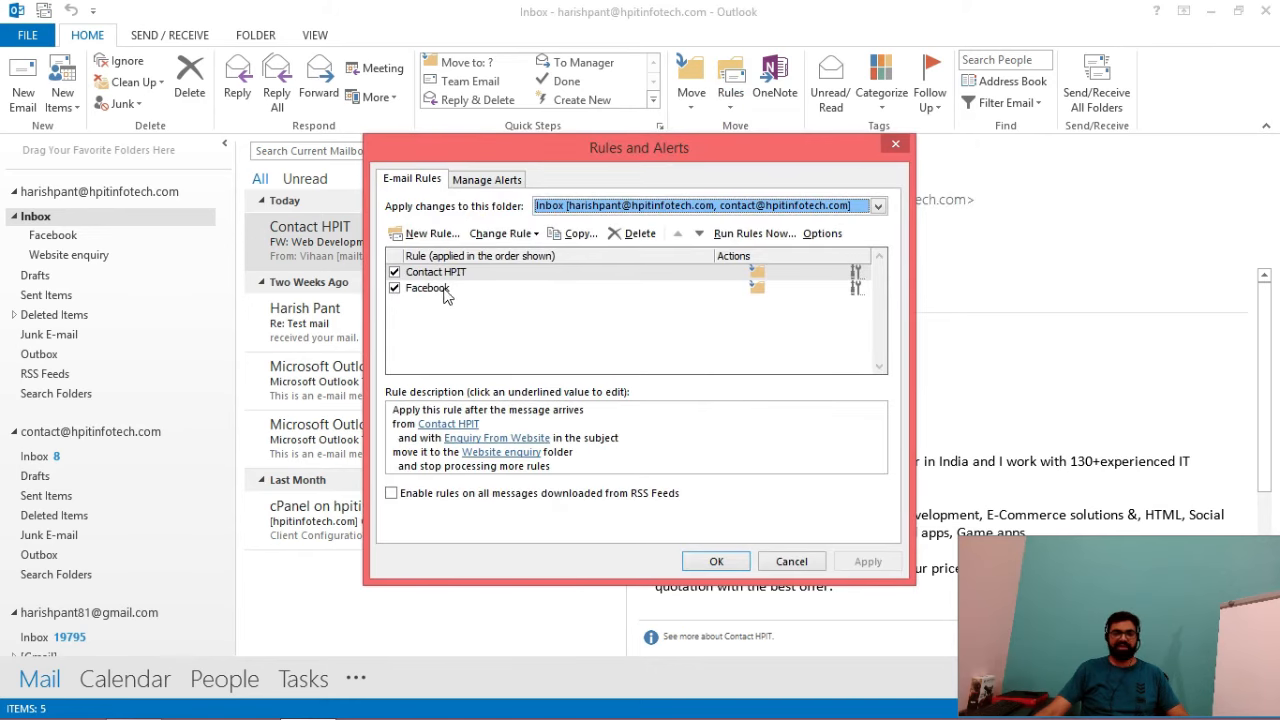
pyautogui.click(478, 273)
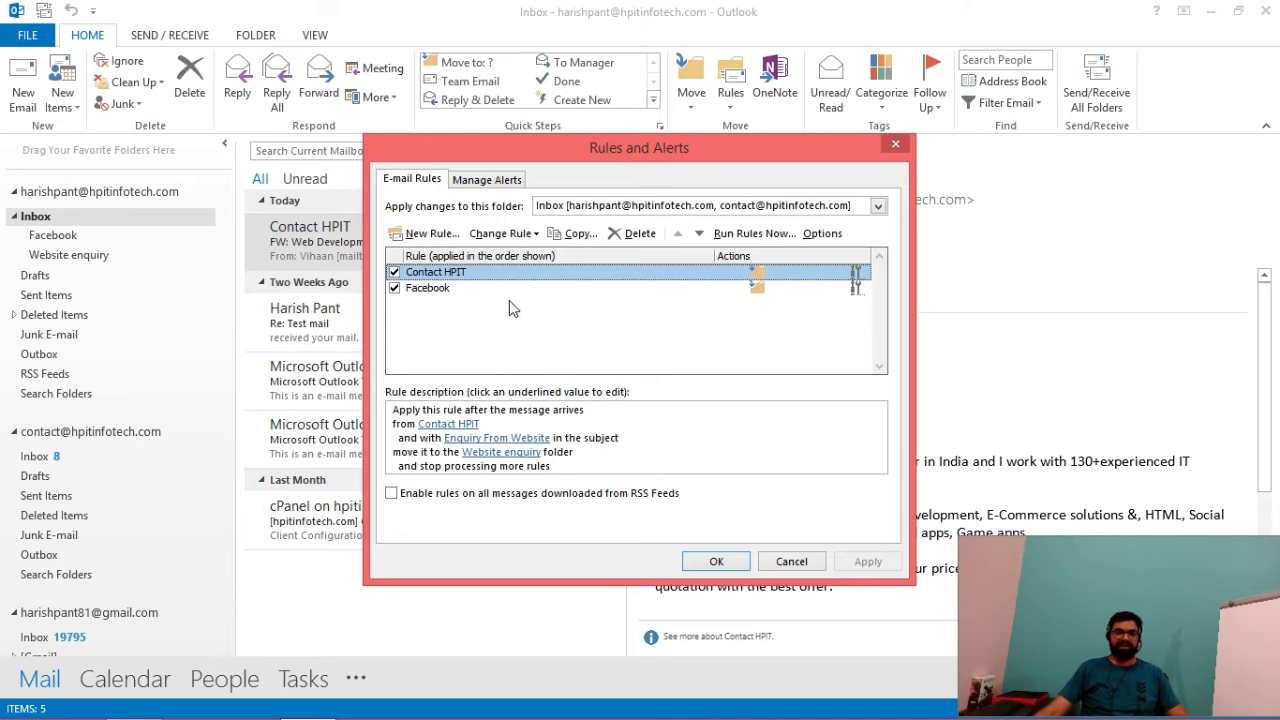
pyautogui.click(444, 290)
pyautogui.click(524, 237)
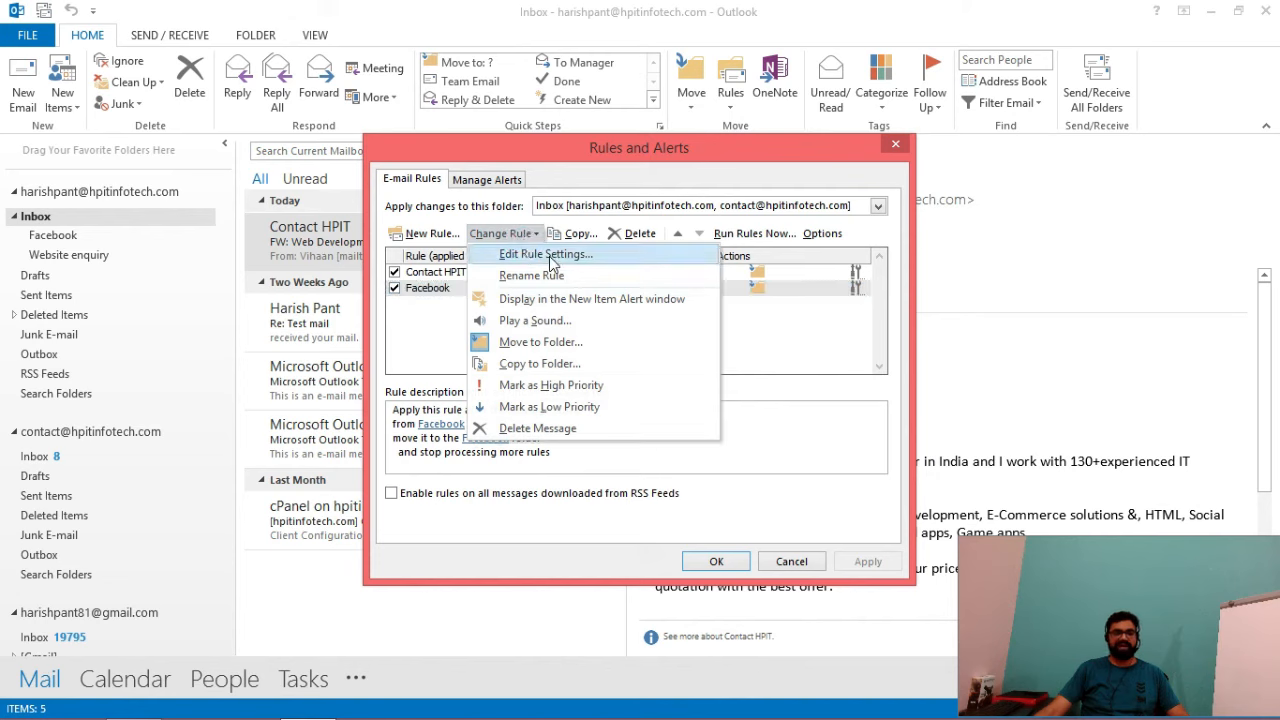
pyautogui.click(424, 288)
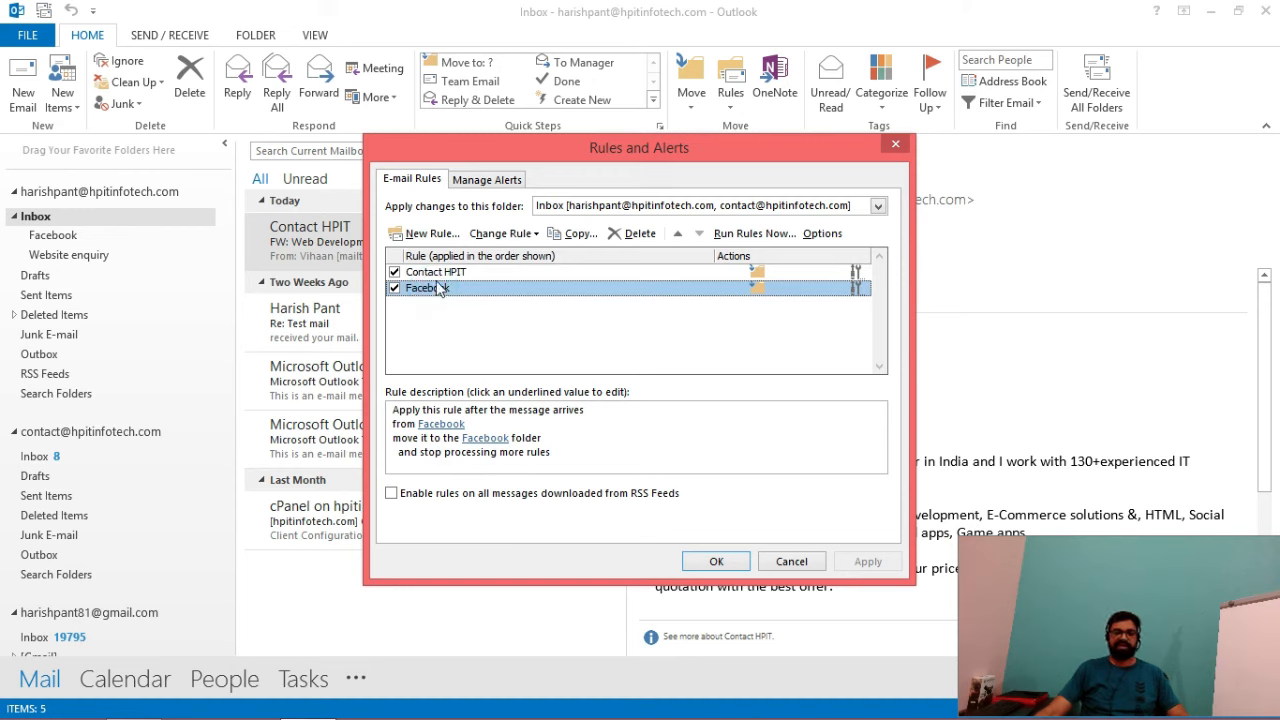
# - Delete the Contact HPIT and Facebook rules, then apply the changes and close the rule manager
pyautogui.click(437, 273)
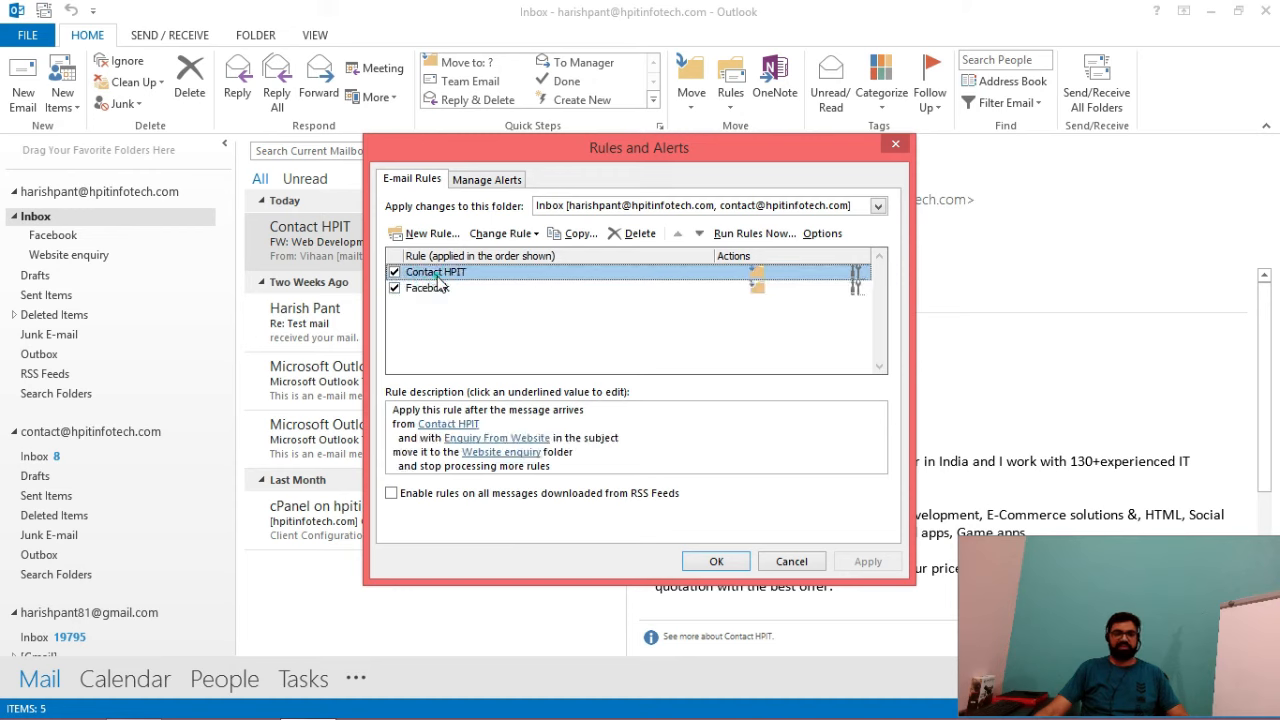
pyautogui.click(640, 234)
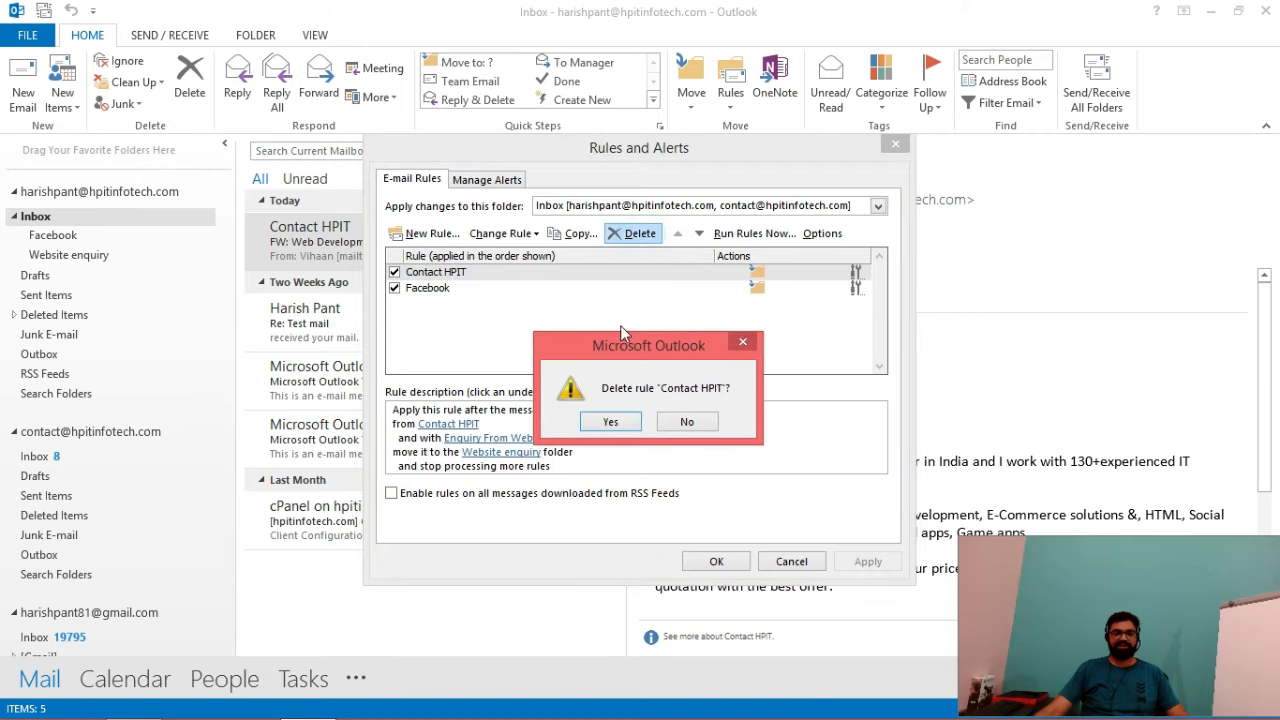
pyautogui.click(610, 421)
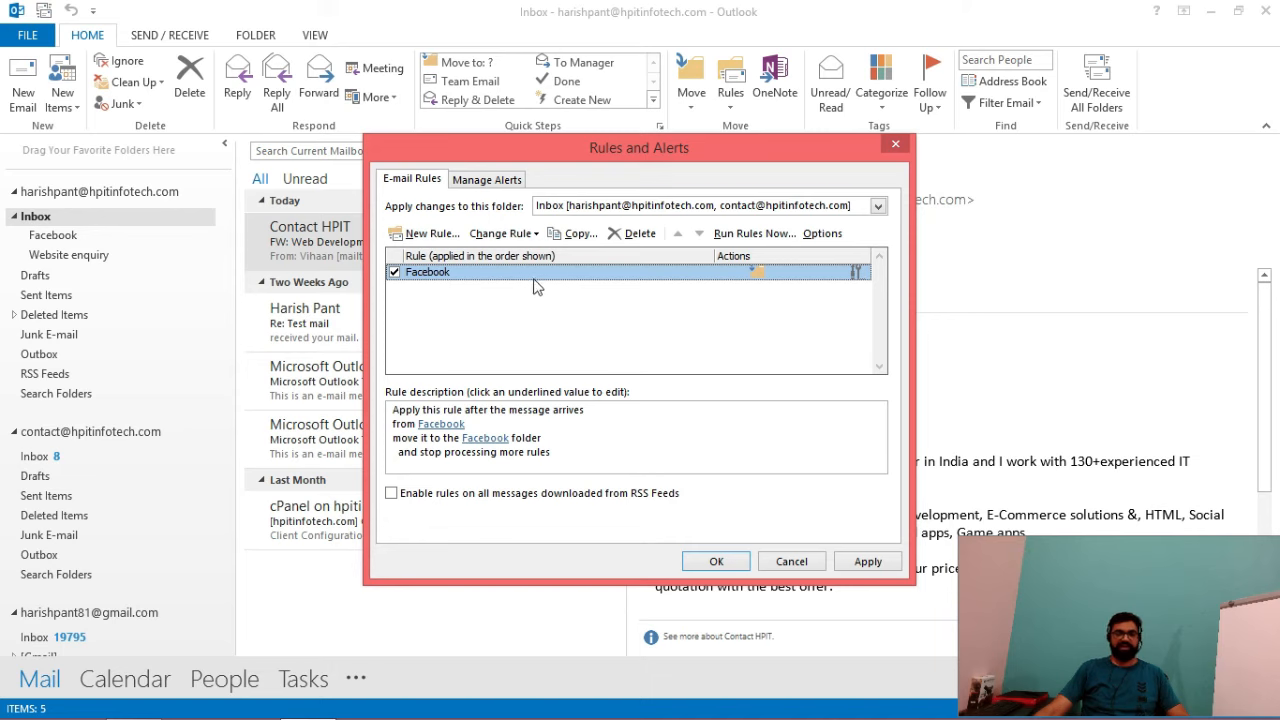
pyautogui.click(624, 236)
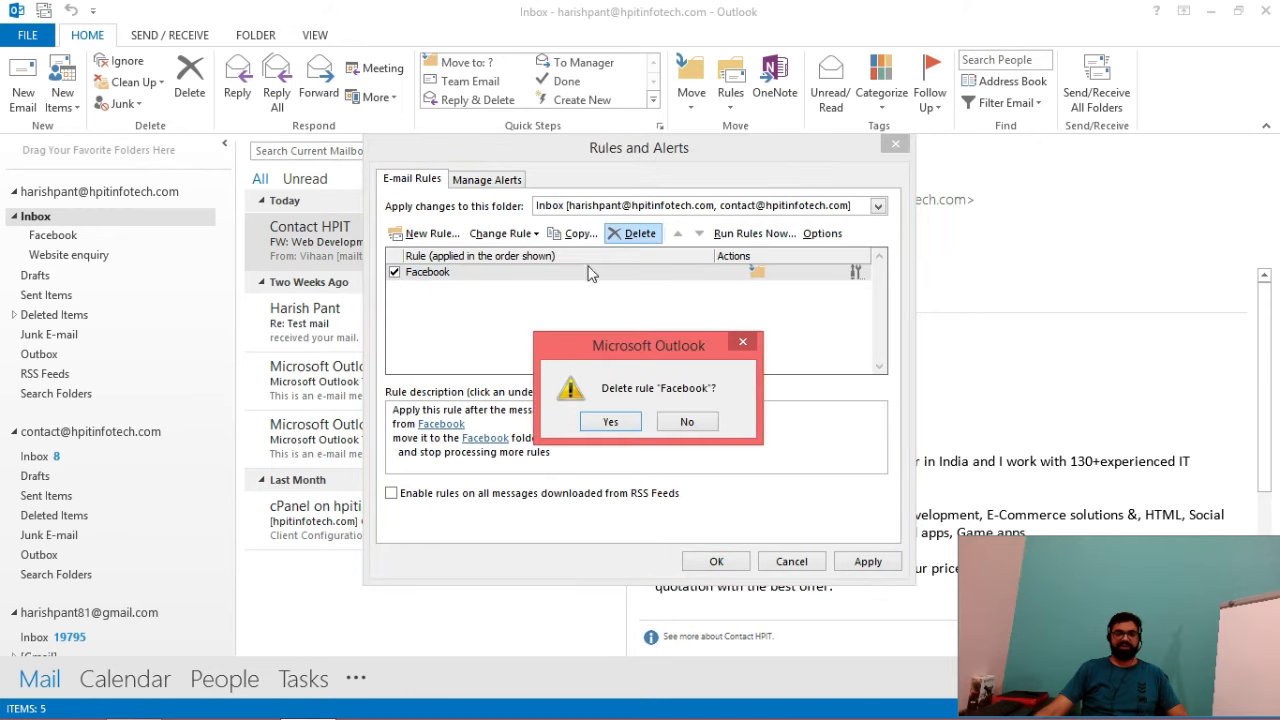
pyautogui.click(605, 423)
pyautogui.click(868, 561)
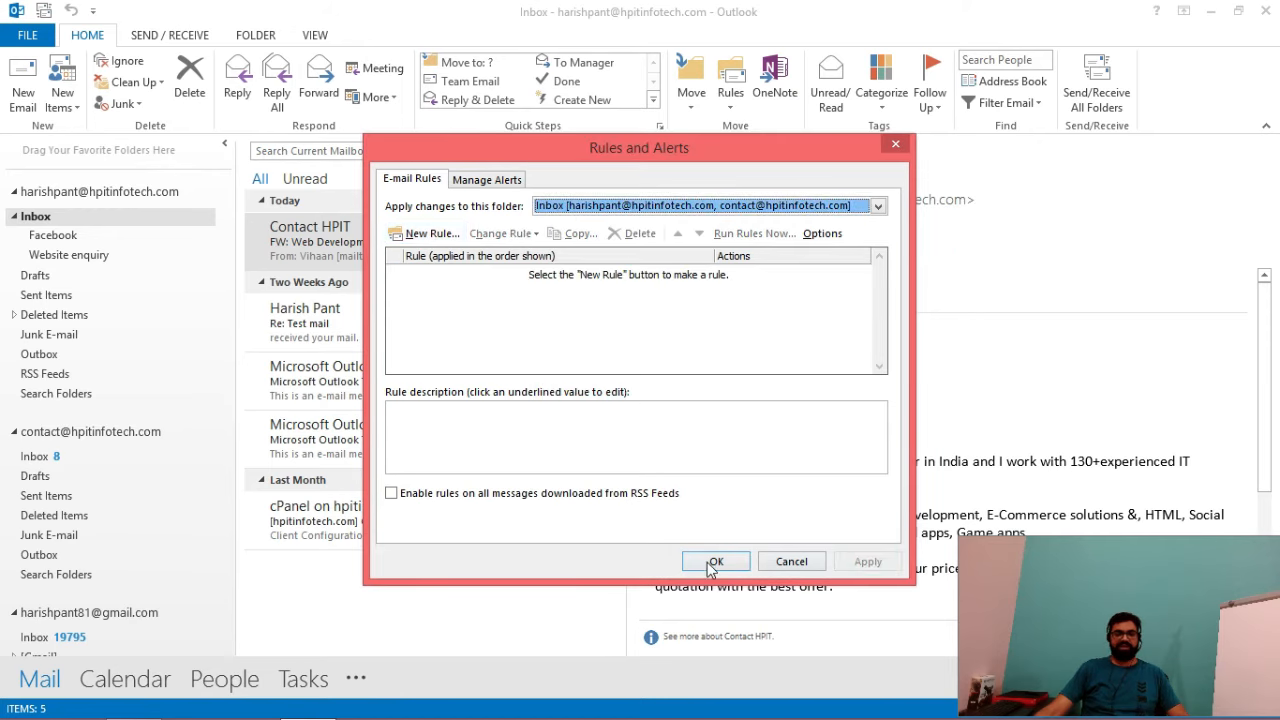
pyautogui.click(710, 562)
# - Check the messages held in the Facebook and Website enquiry subfolders
pyautogui.click(72, 239)
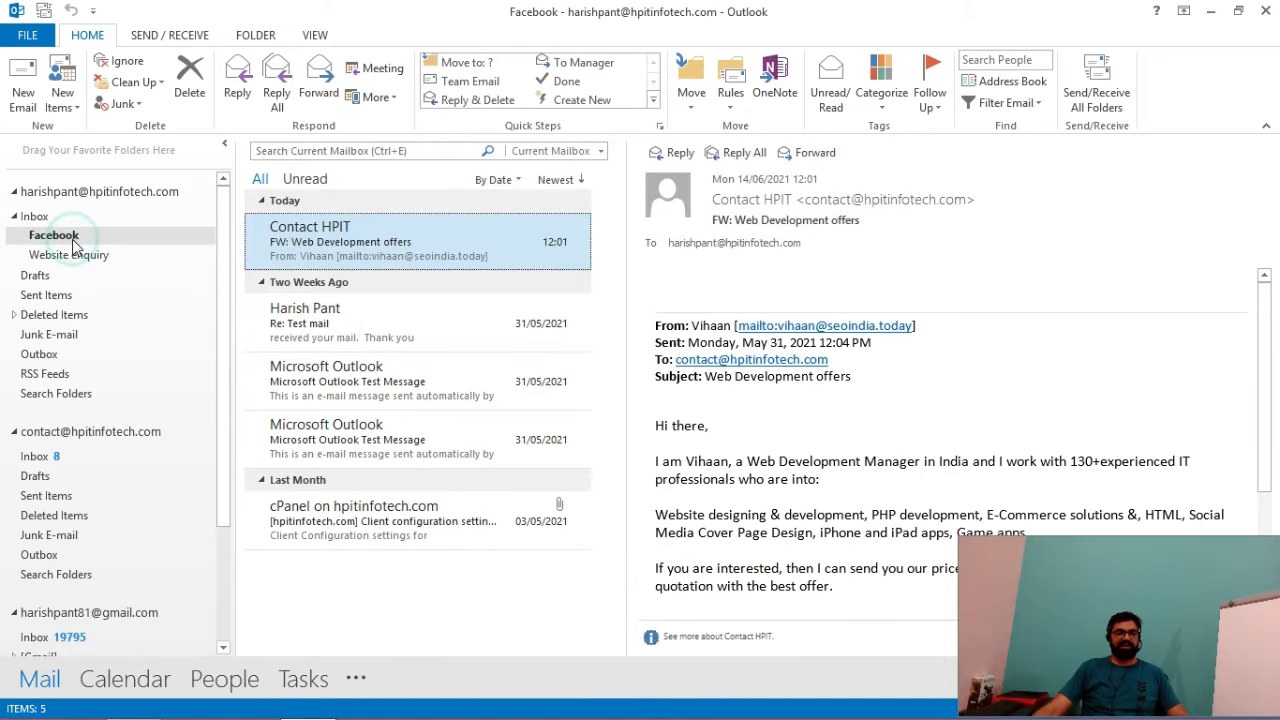
pyautogui.click(72, 256)
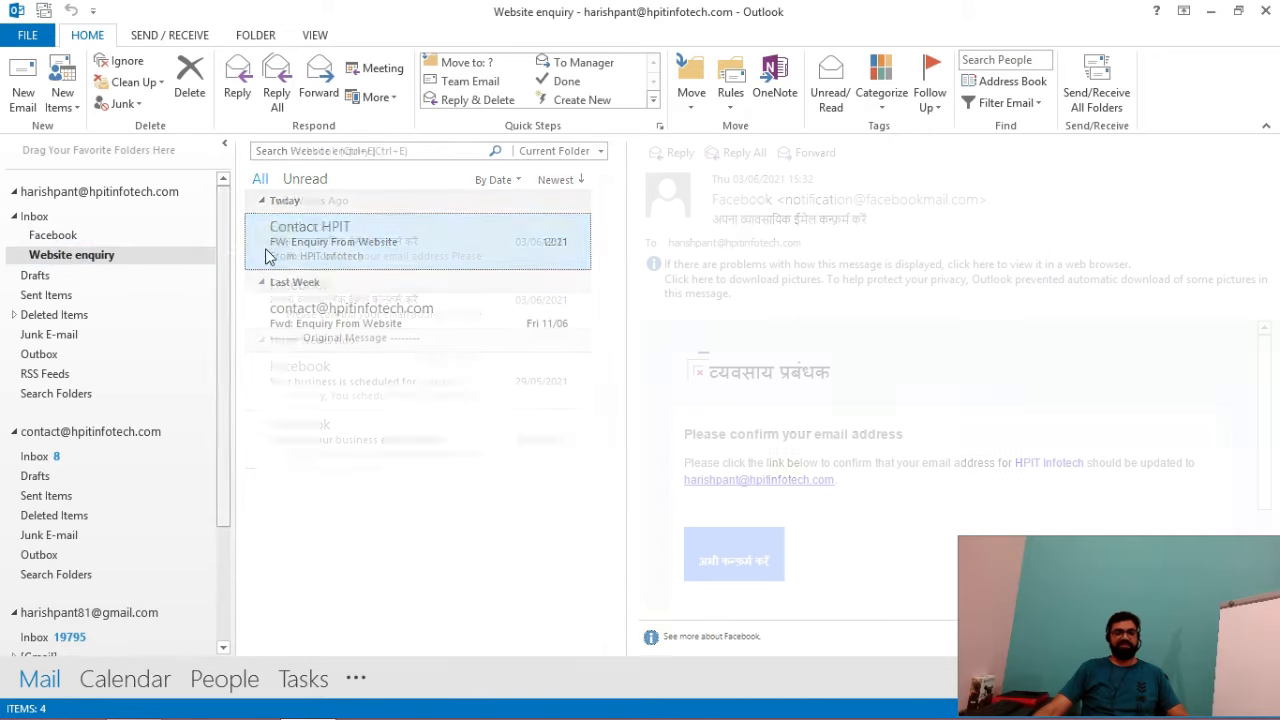
# - Open the Facebook subfolder under the first account's Inbox and review the commands available for that folder
pyautogui.click(60, 238)
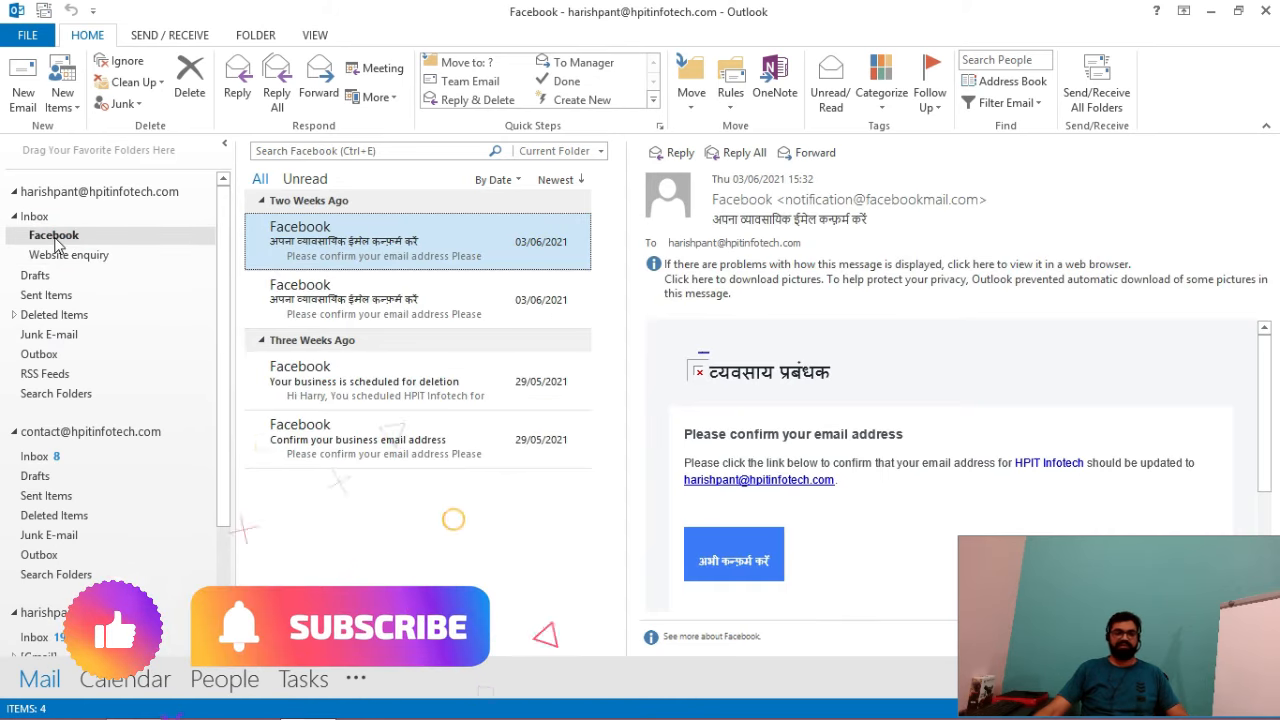
pyautogui.rightClick(57, 240)
pyautogui.click(302, 264)
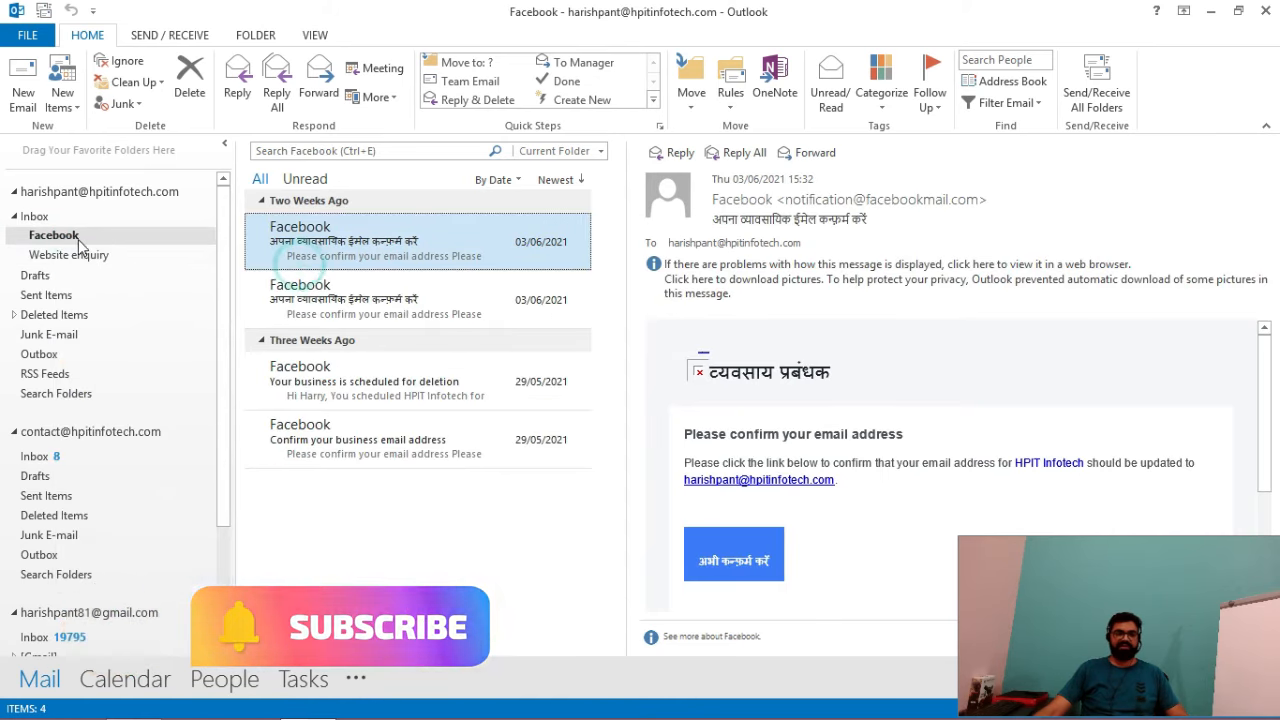
pyautogui.rightClick(80, 244)
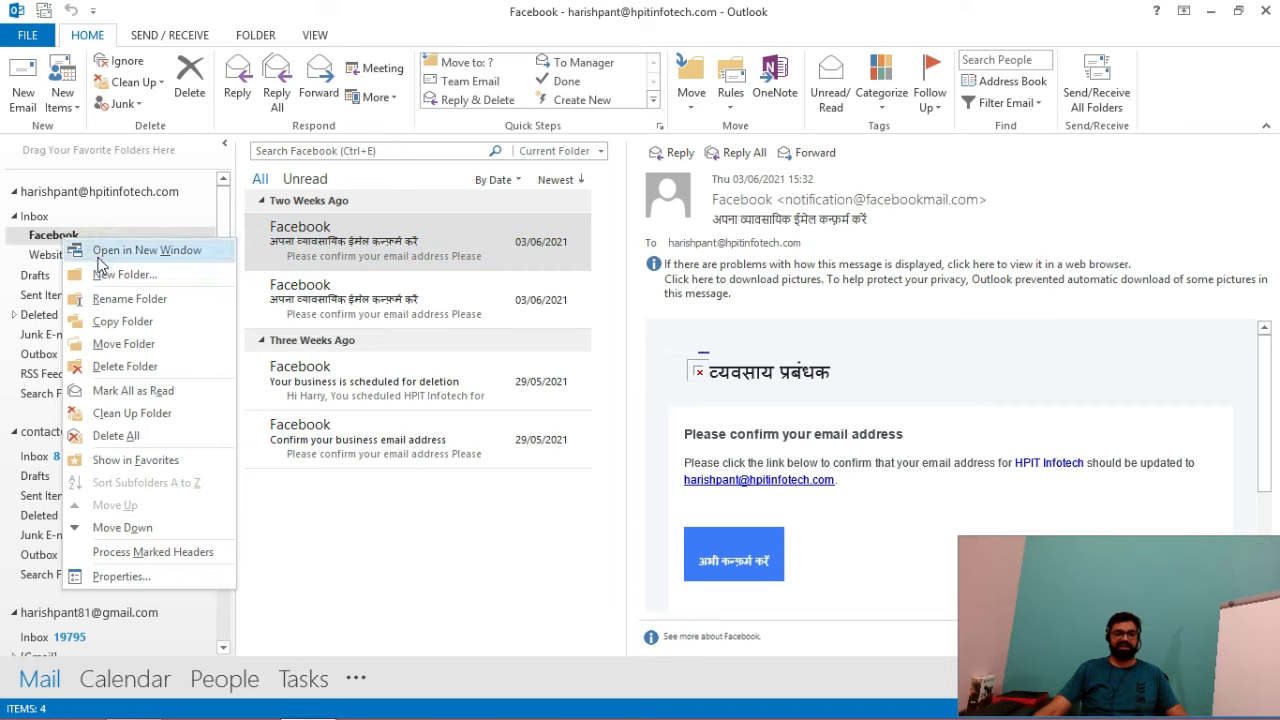
pyautogui.rightClick(73, 238)
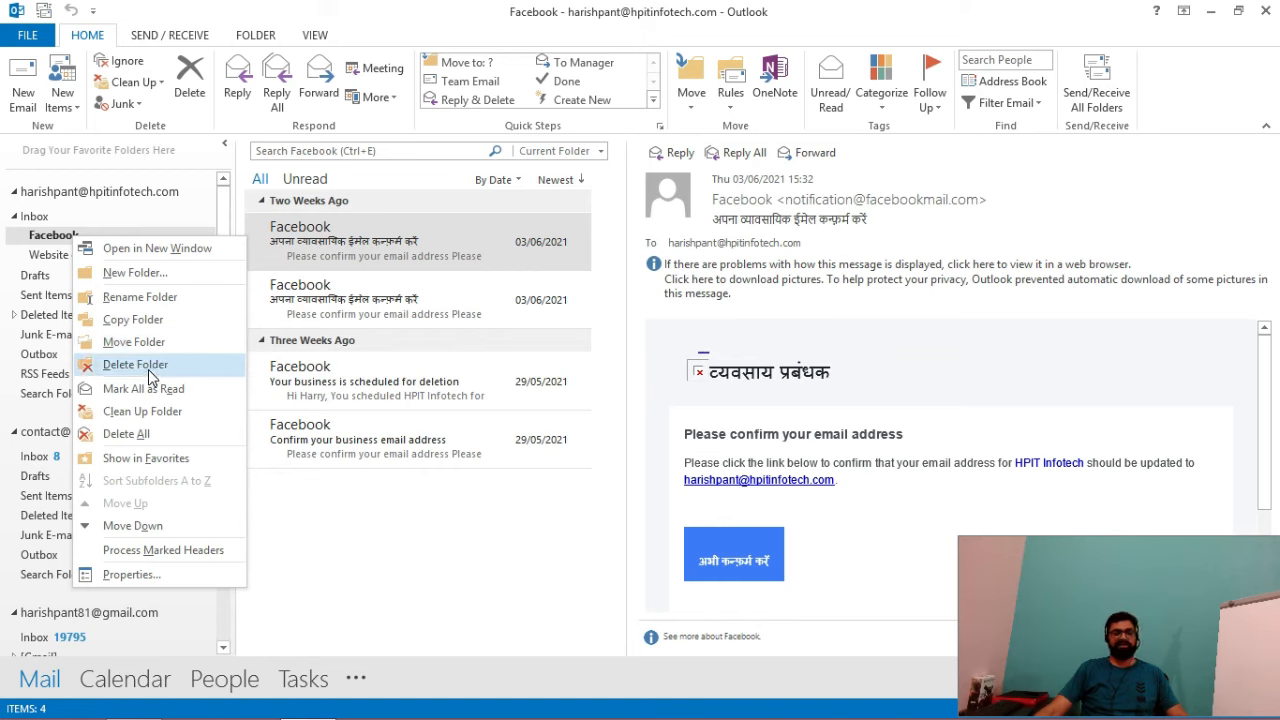
pyautogui.press('Escape')
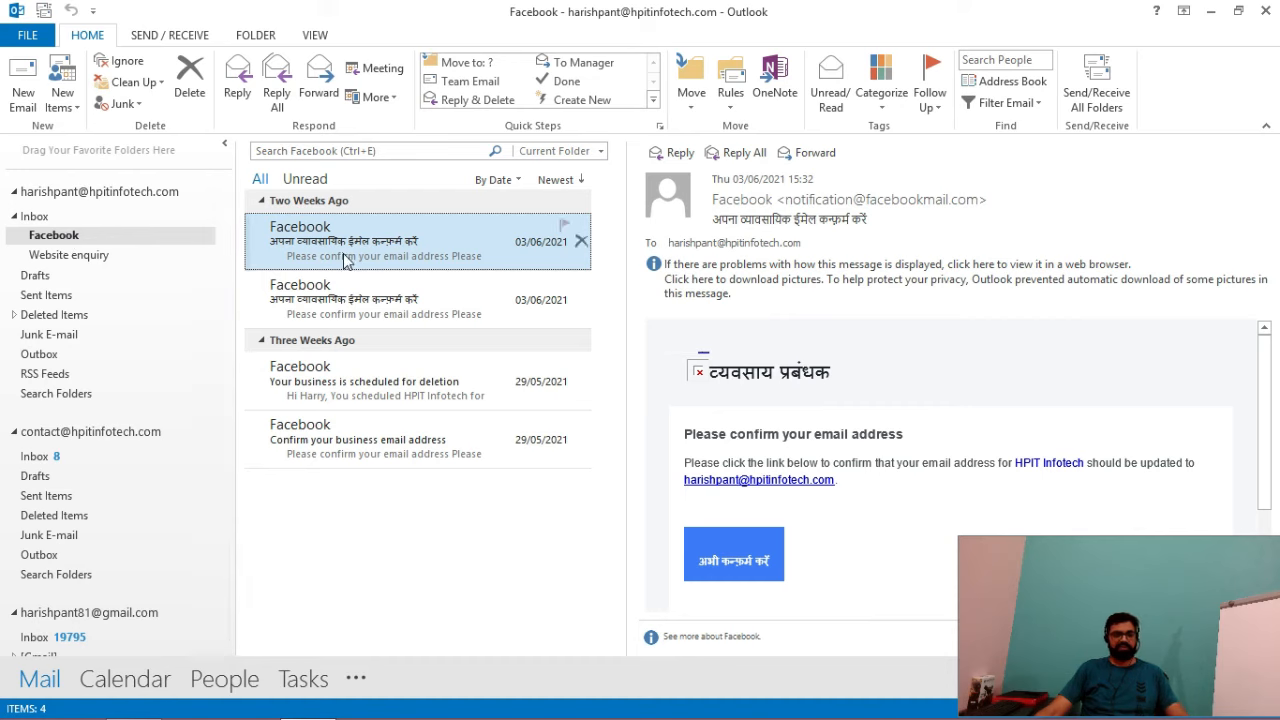
# - Move all messages from the Facebook subfolder back to the Inbox, and open the Inbox to check them
pyautogui.hotkey('ctrl', 'a')
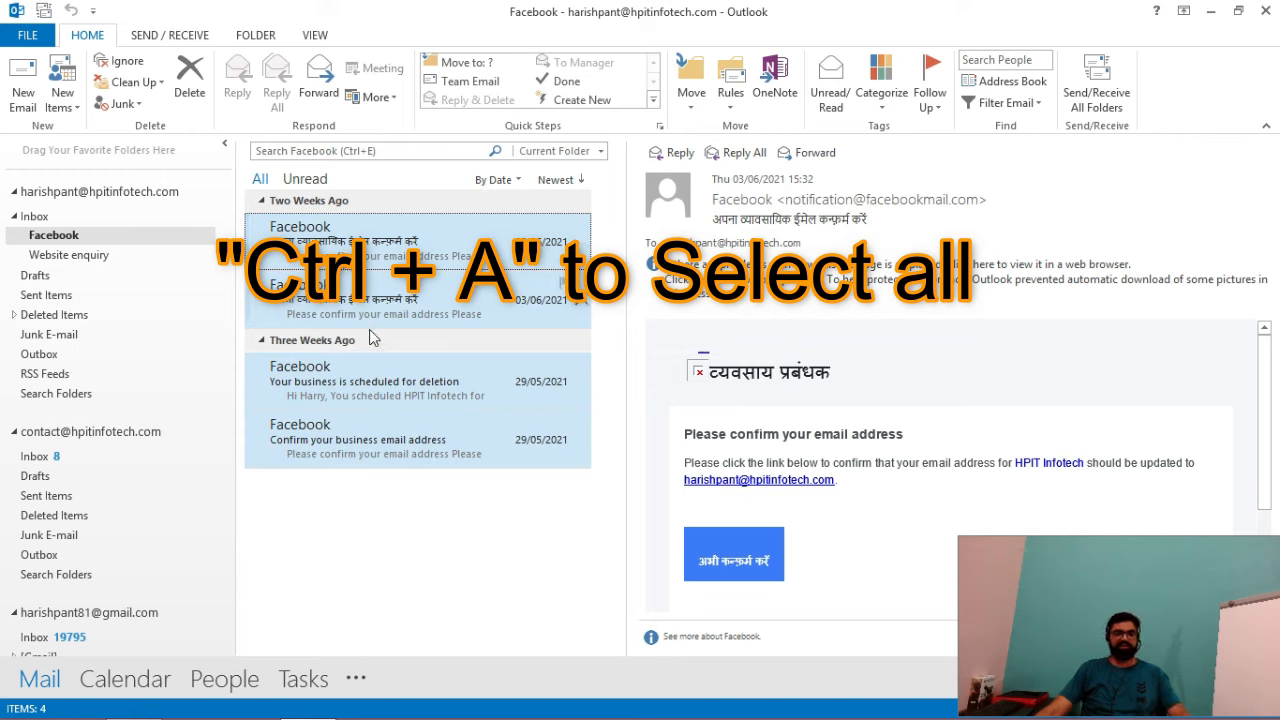
pyautogui.rightClick(395, 258)
pyautogui.moveTo(508, 503)
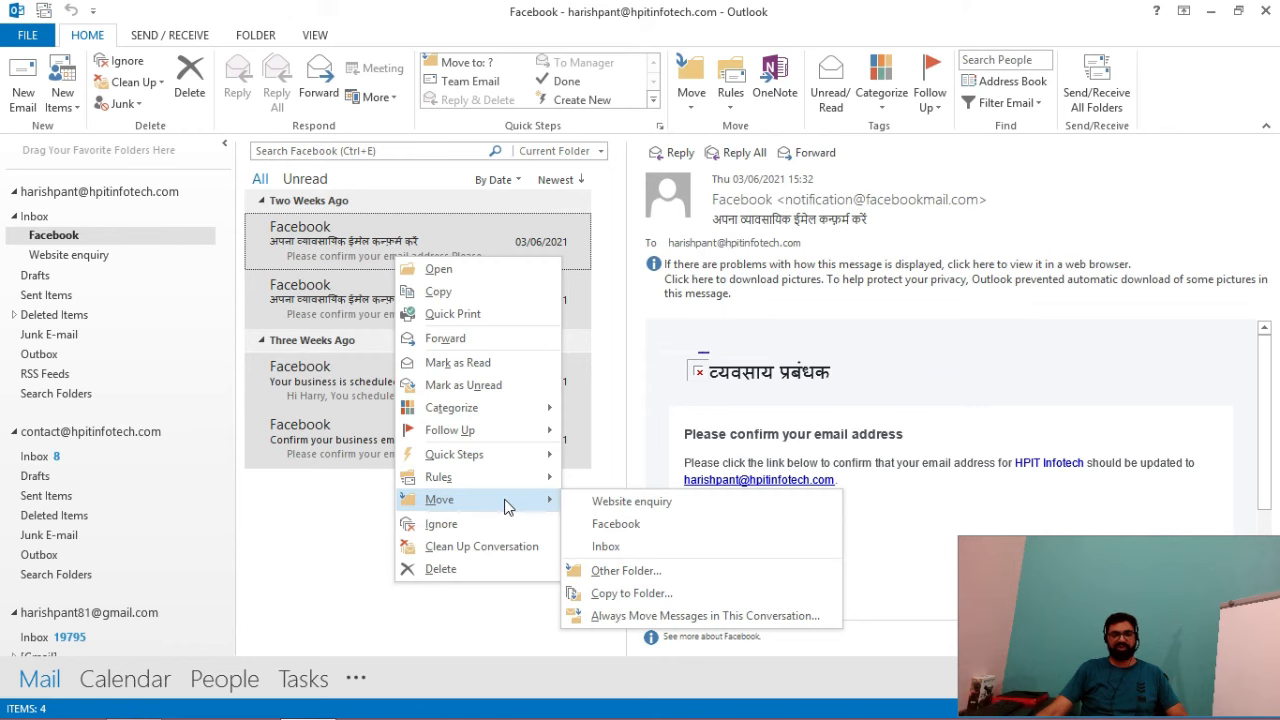
pyautogui.click(620, 549)
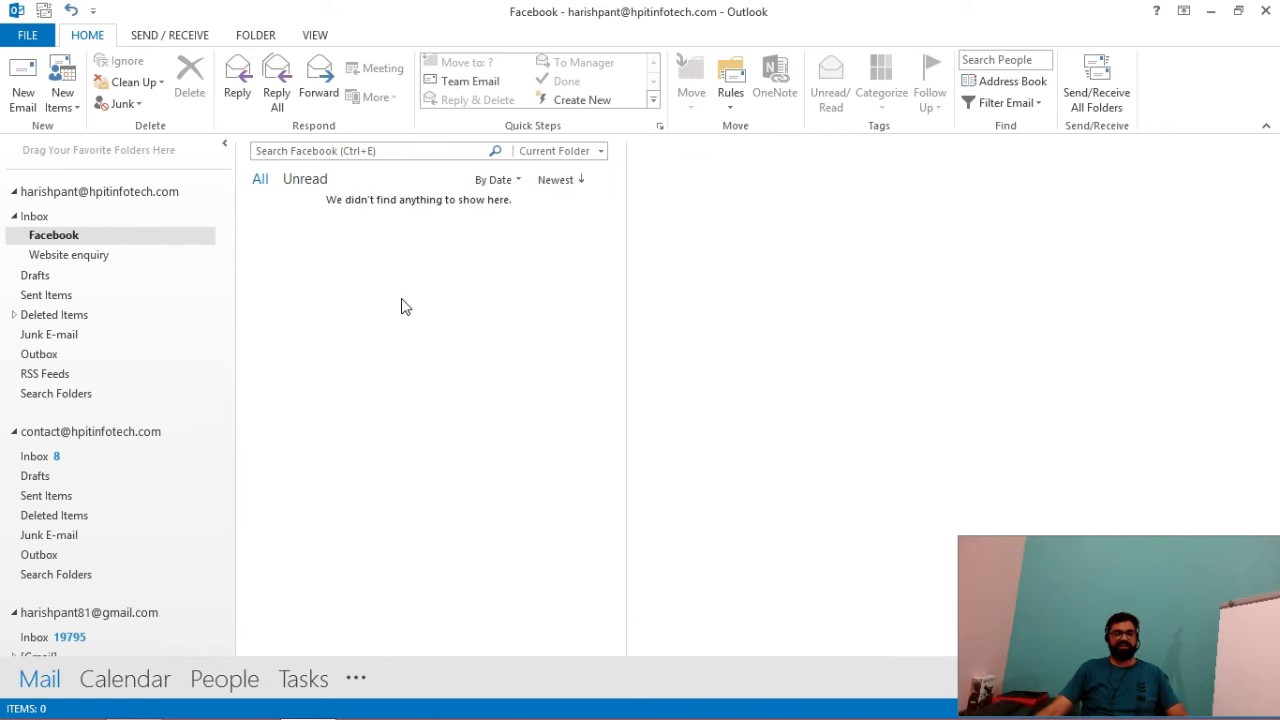
pyautogui.click(38, 216)
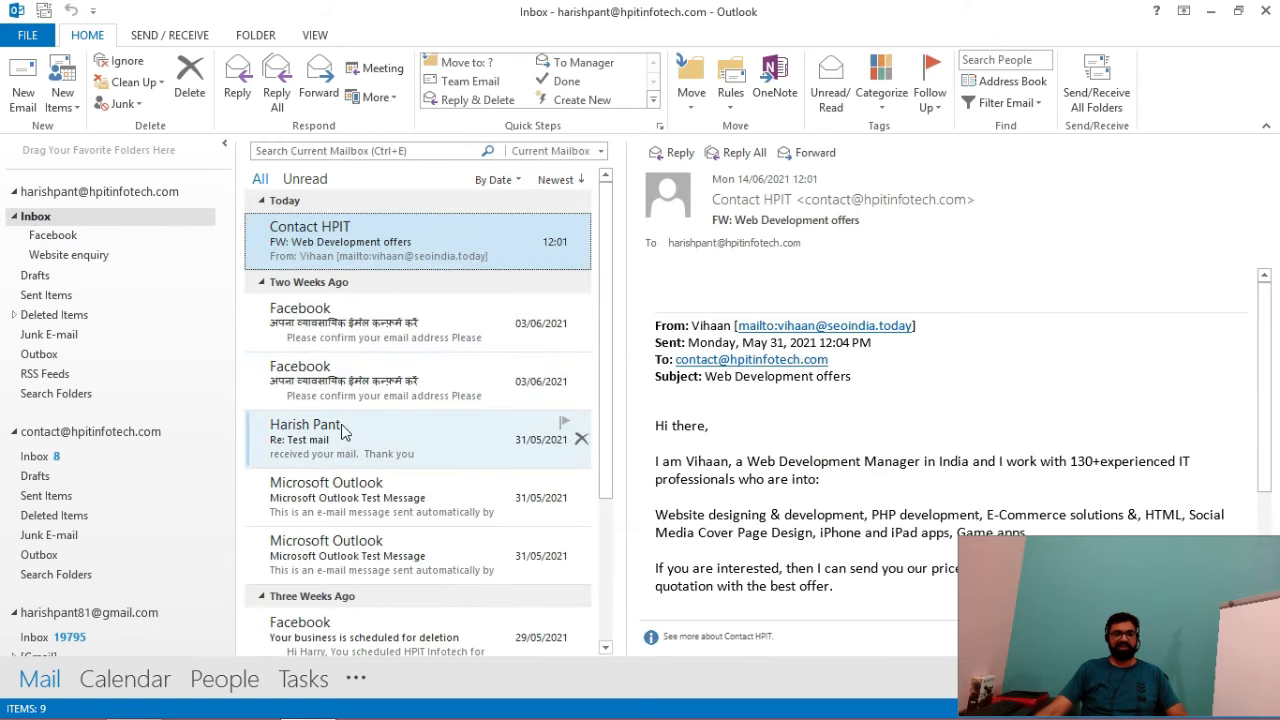
# - Delete the emptied Facebook subfolder, confirming its move to Deleted Items
pyautogui.click(52, 235)
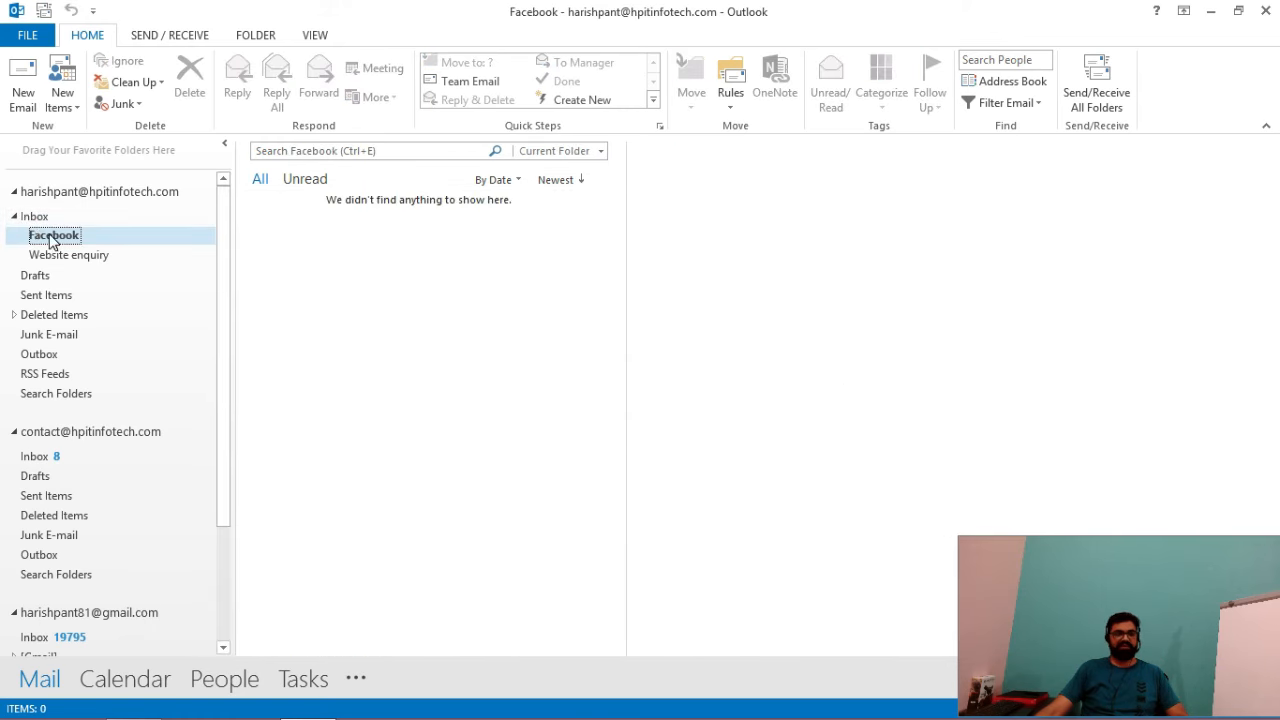
pyautogui.rightClick(52, 240)
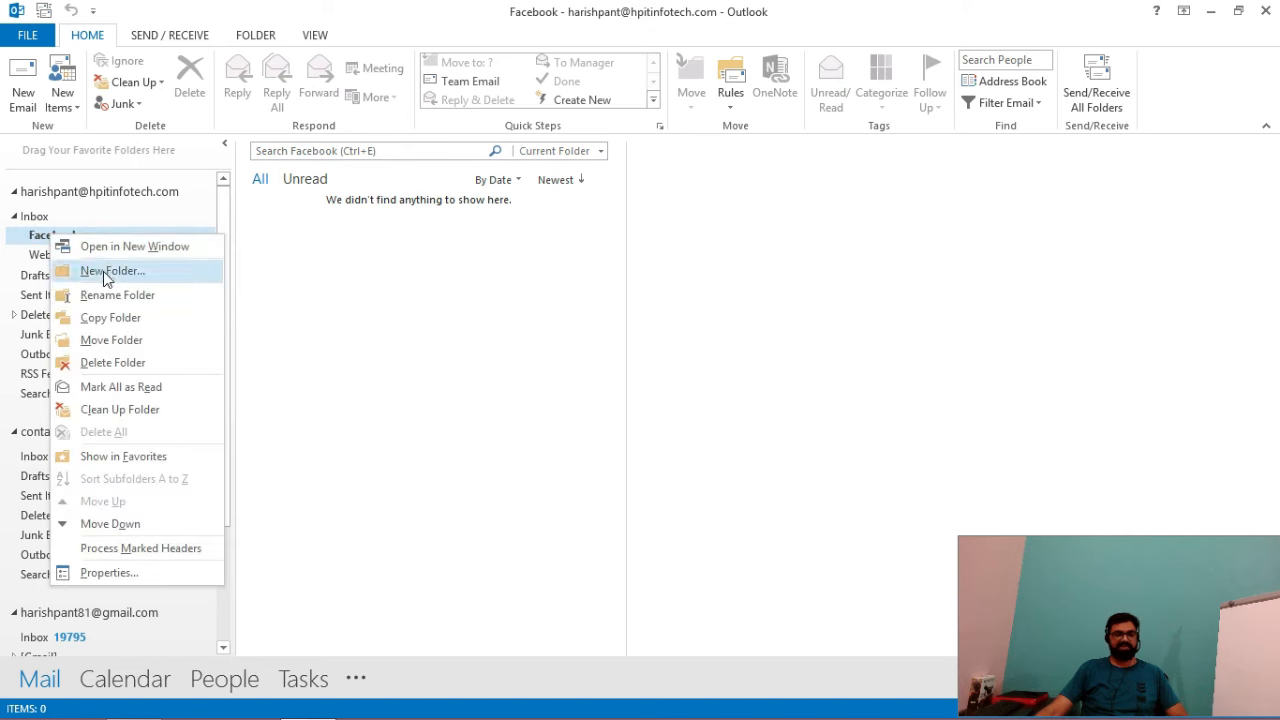
pyautogui.click(125, 364)
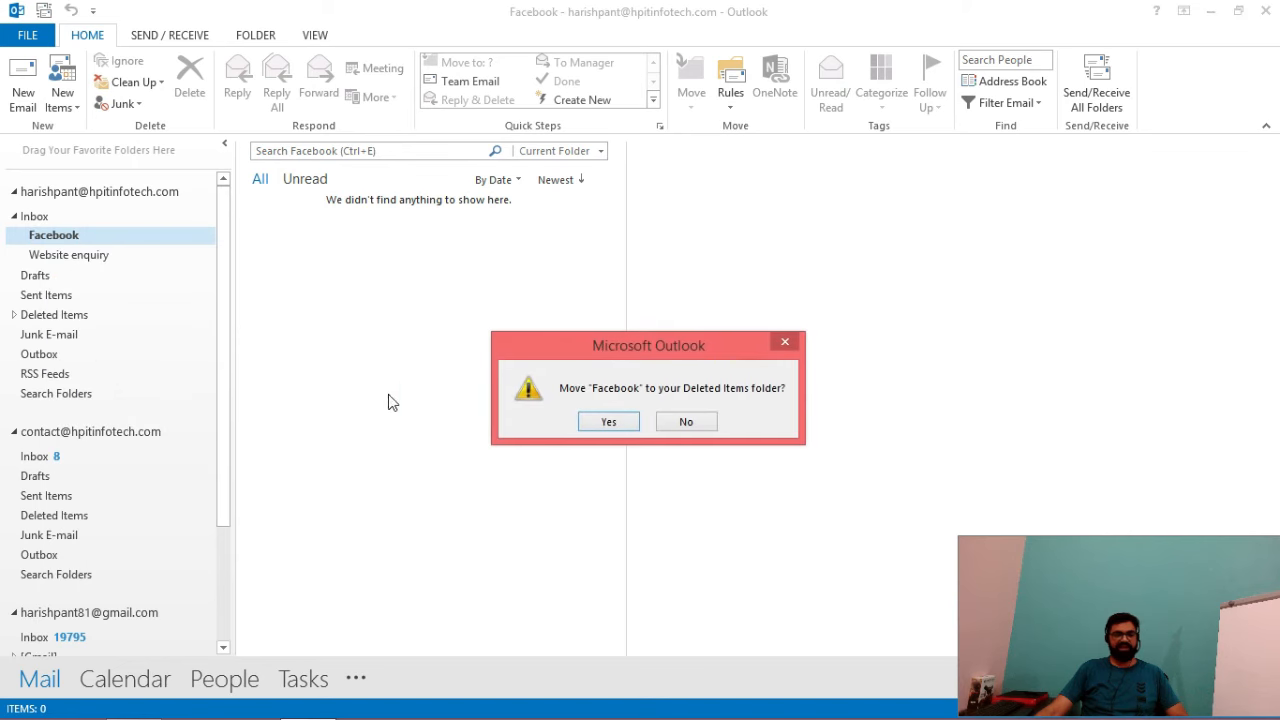
pyautogui.click(608, 422)
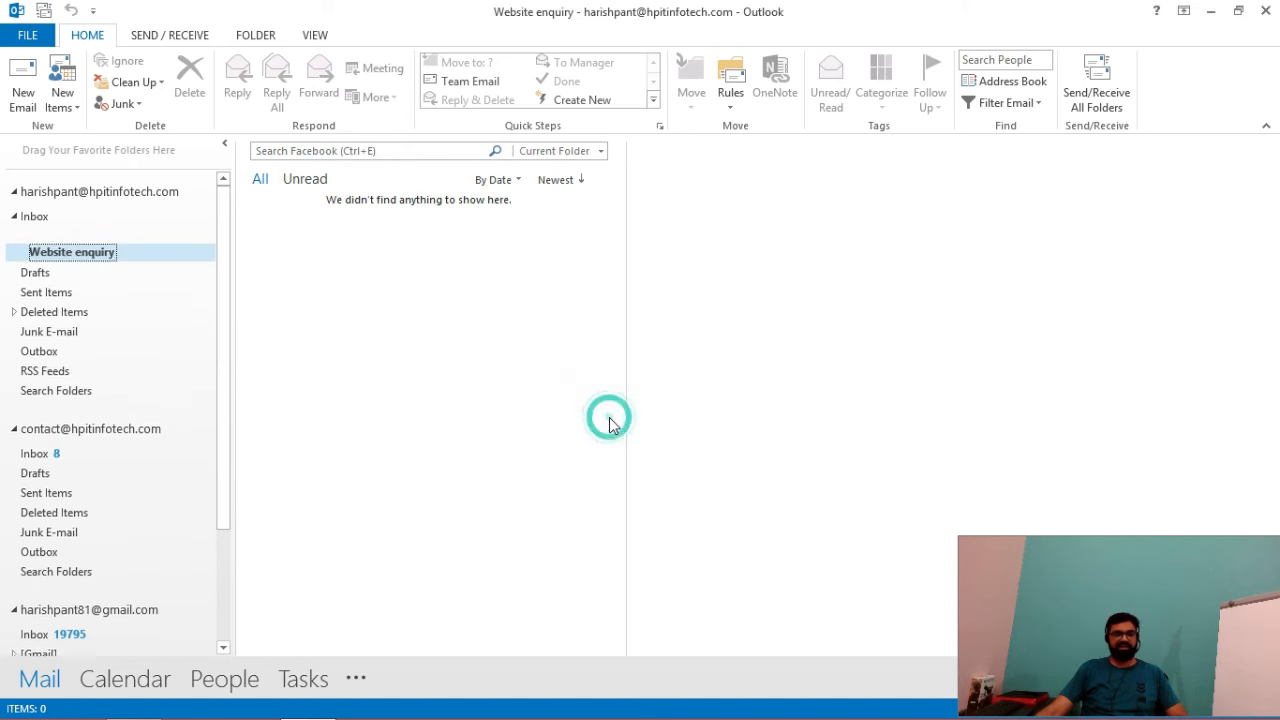